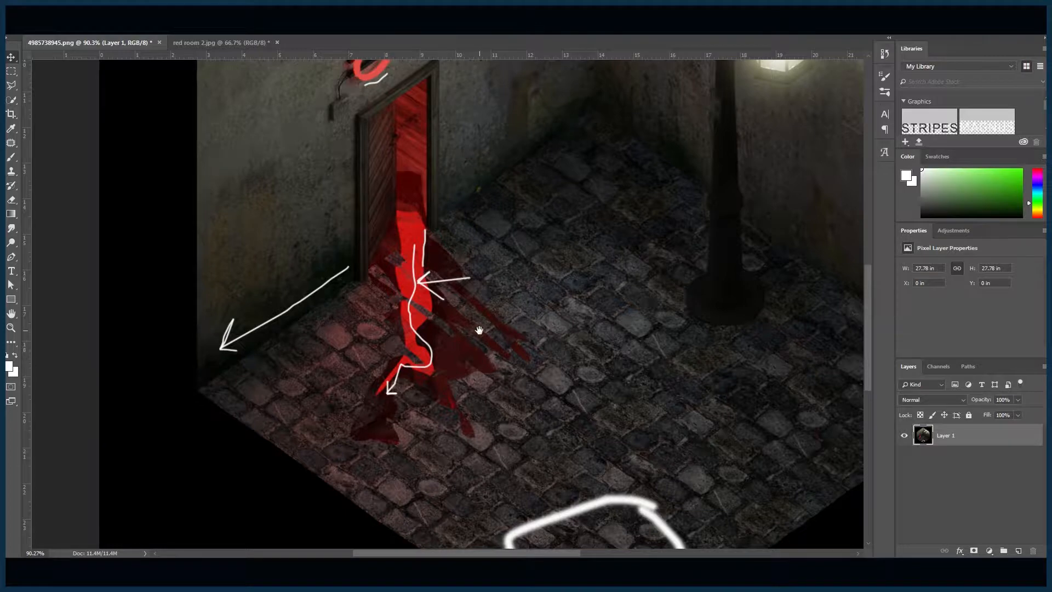
Examine the red light spilling from the doorway across the cobblestones in the painted scene.
drag(479, 330, 511, 334)
alt+scroll(493, 392, up, 2)
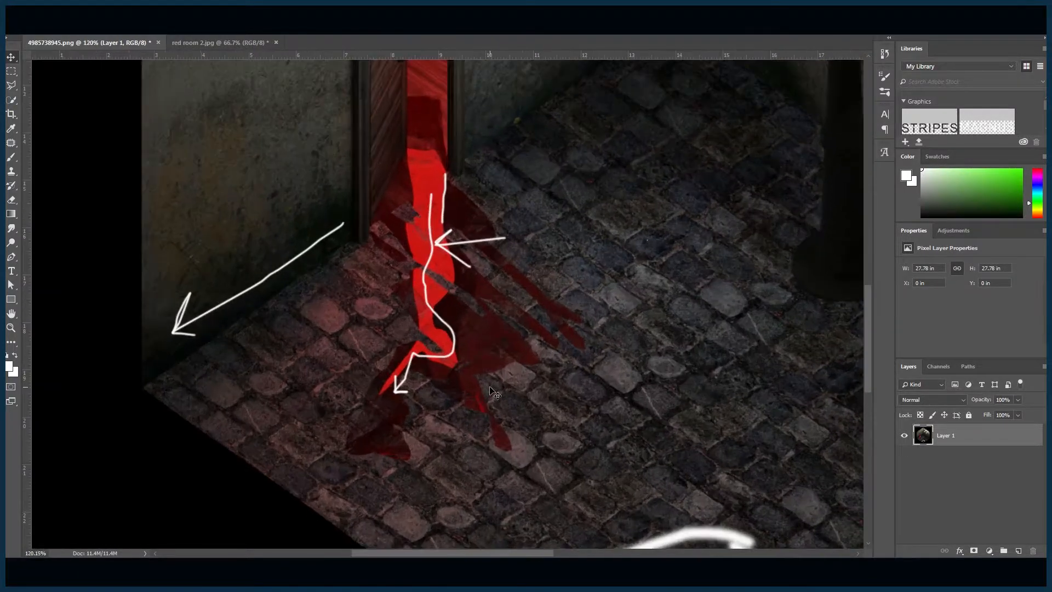
alt+scroll(439, 301, up, 1)
alt+scroll(476, 341, up, 1)
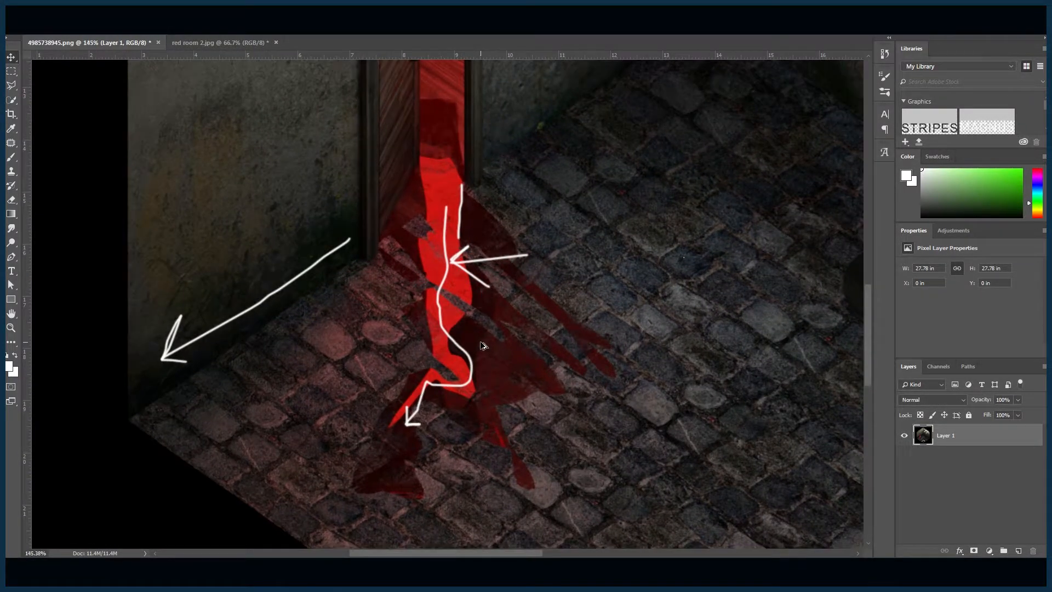
alt+scroll(482, 346, up, 1)
alt+scroll(488, 369, up, 1)
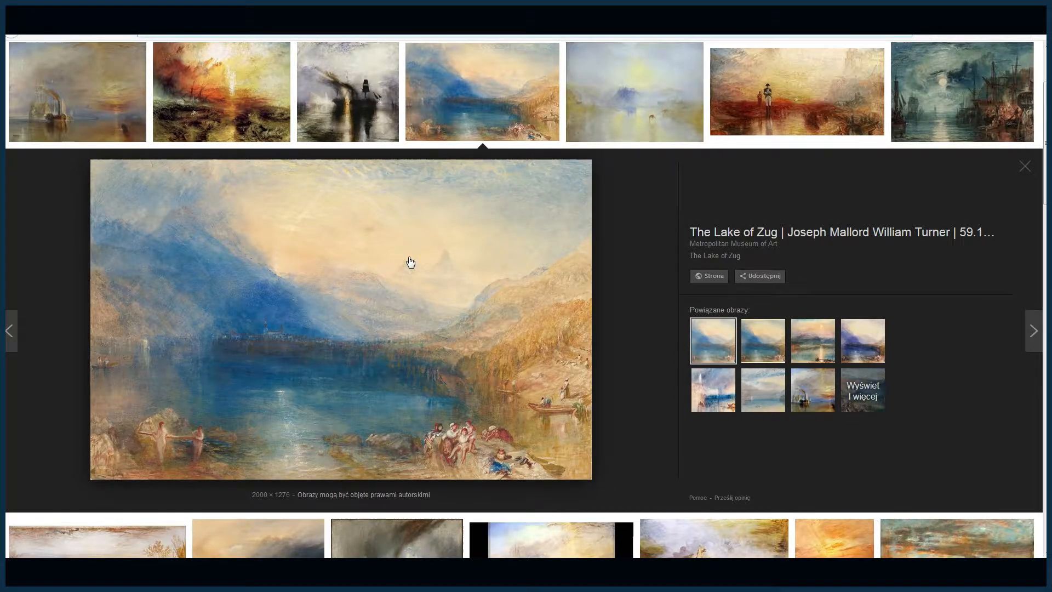
Search the web for "blender puddle tutorial" and show the image results.
scroll(408, 262, up, 2)
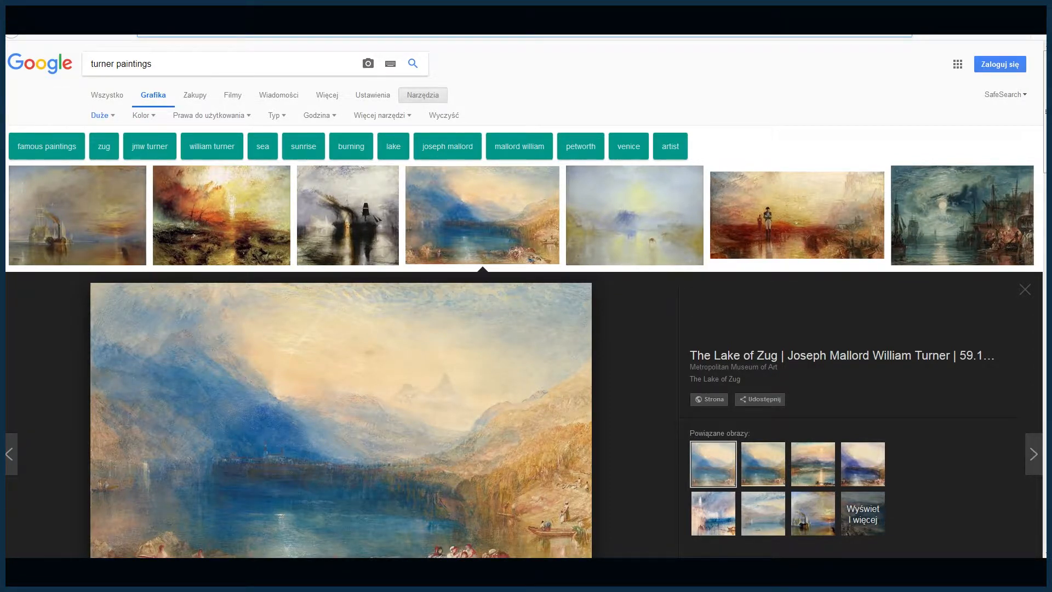
text(blender puddle tutorial)
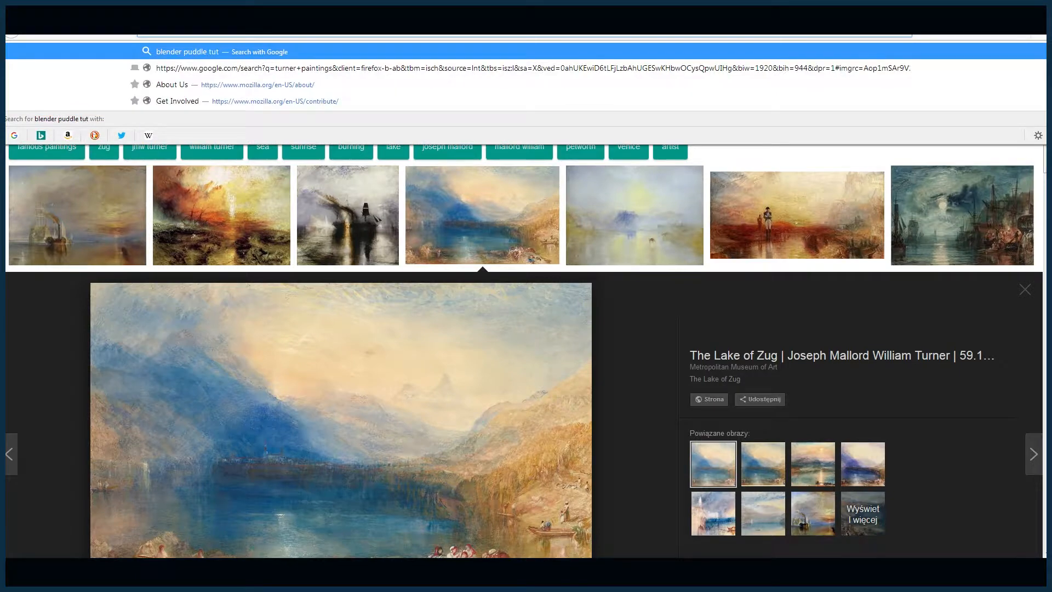
key(Return)
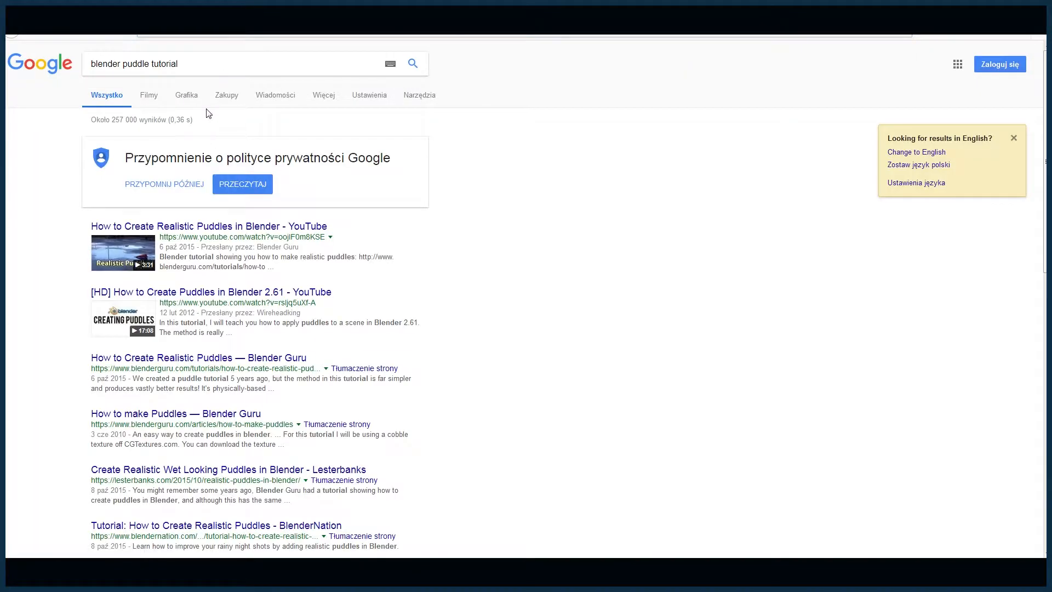
click(144, 98)
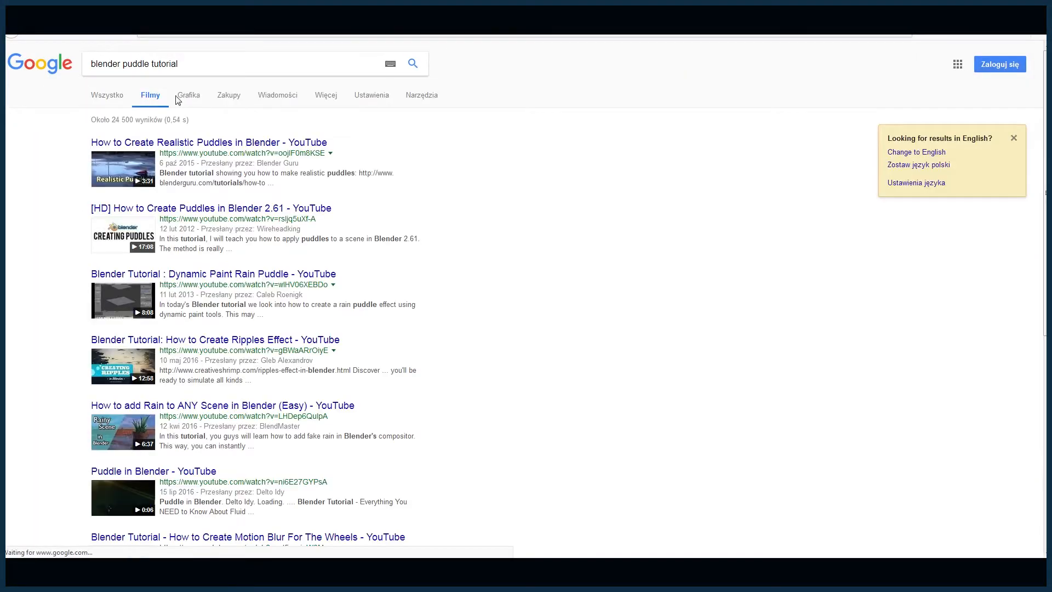
click(184, 97)
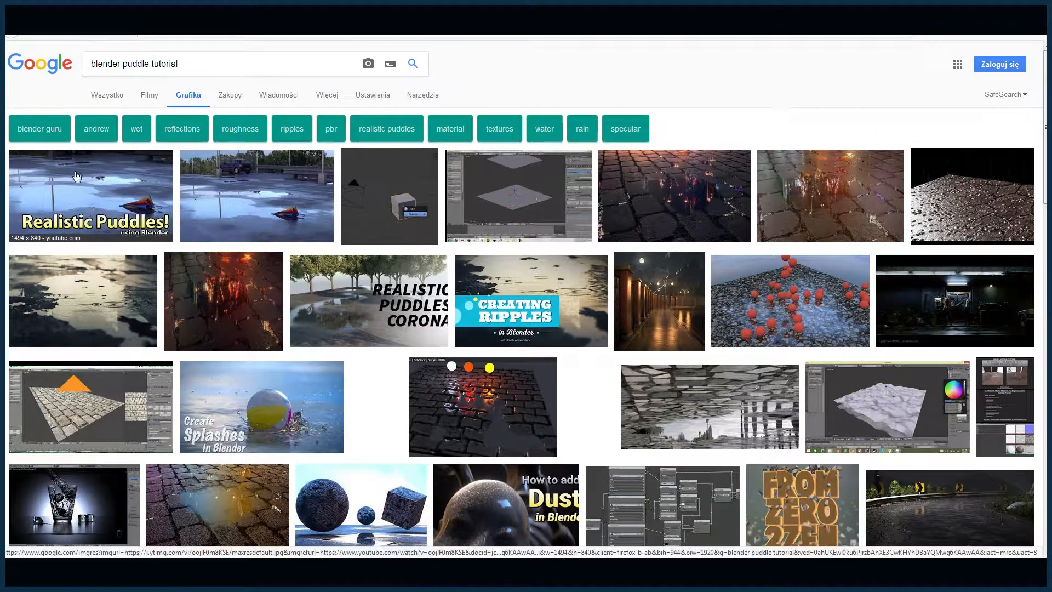
Preview the Puddle Test image by waran4 and examine the reflections on its wet cobblestones.
click(696, 176)
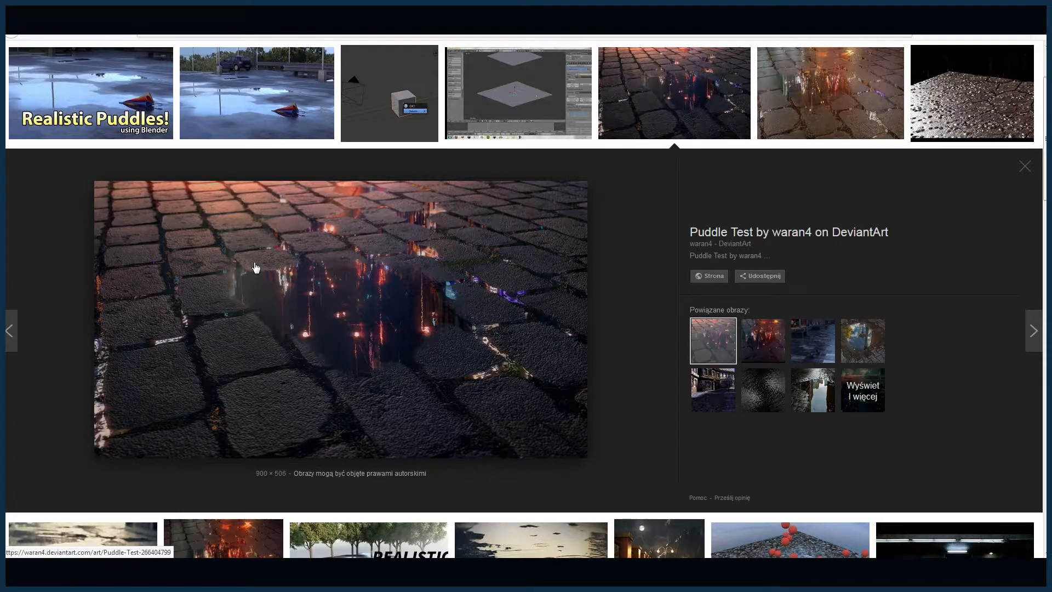
scroll(237, 424, down, 2)
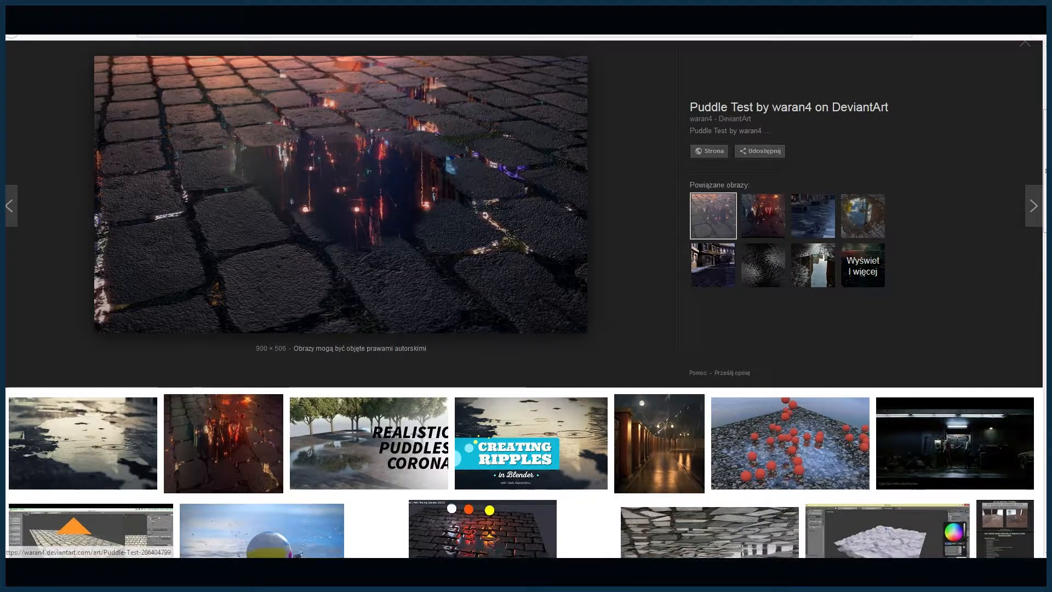
scroll(305, 254, up, 2)
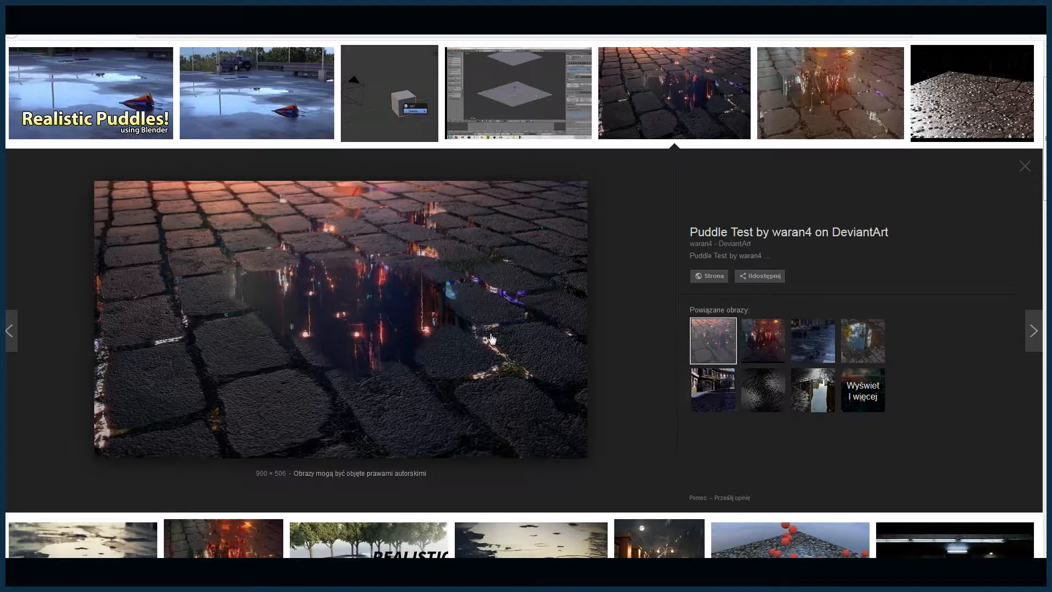
Browse further image results and preview the HallMade Productions picture of a puddle on cobblestones.
scroll(491, 338, down, 5)
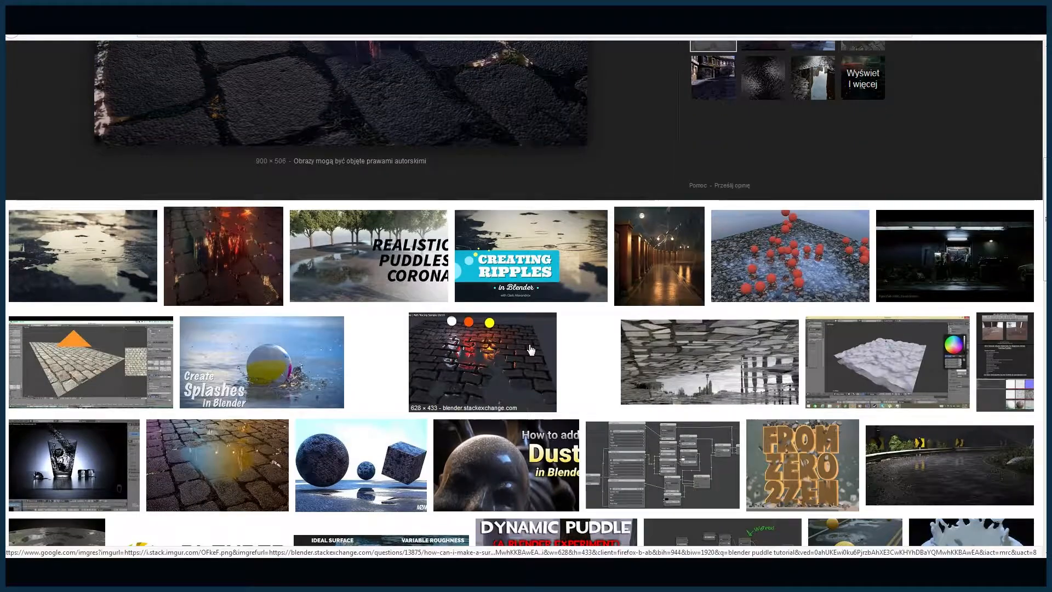
scroll(548, 342, down, 2)
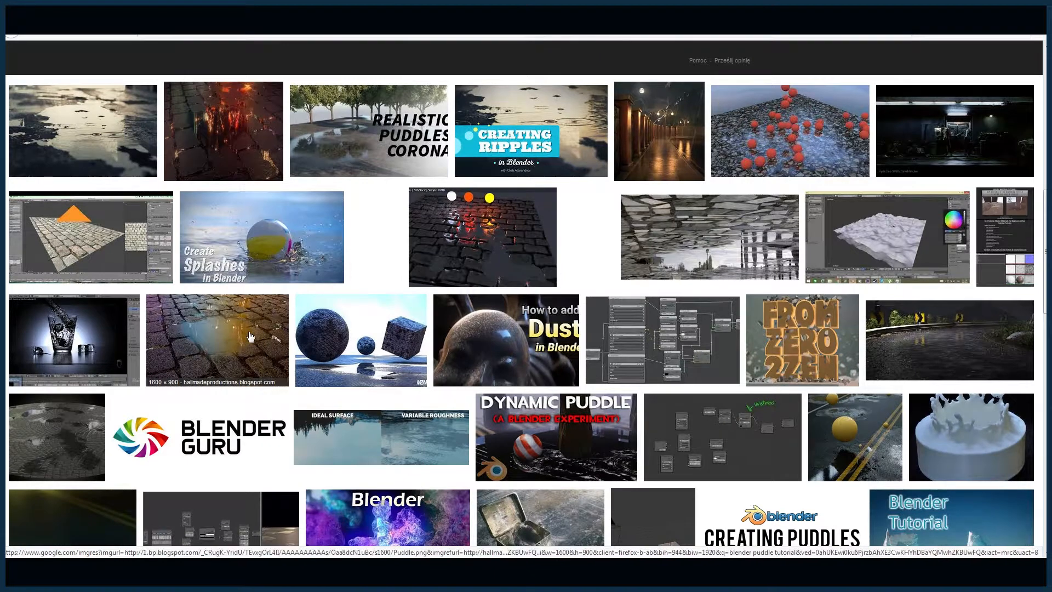
click(250, 336)
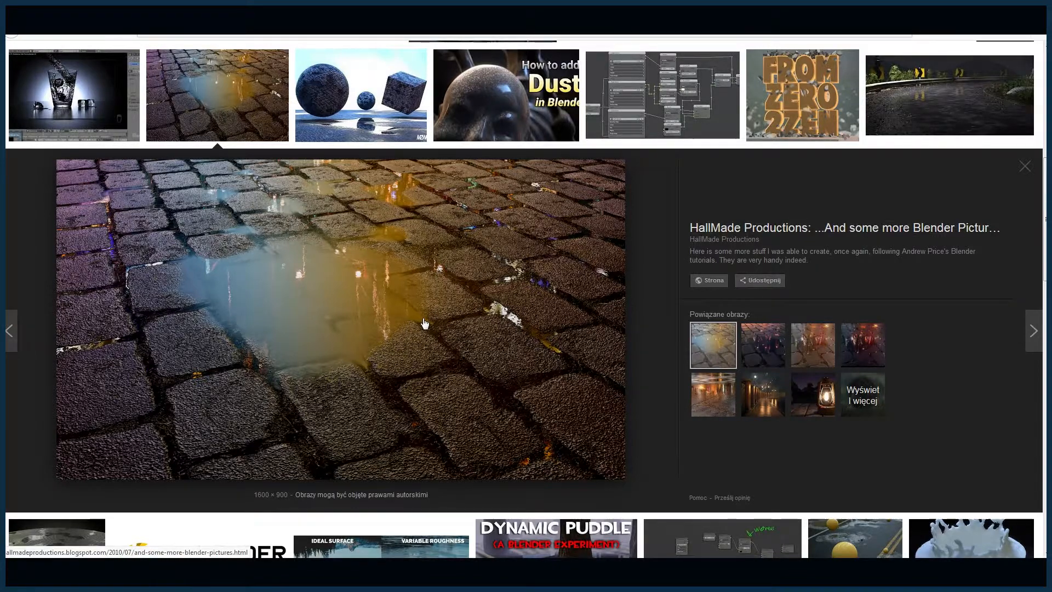
scroll(11, 332, down, 5)
click(11, 332)
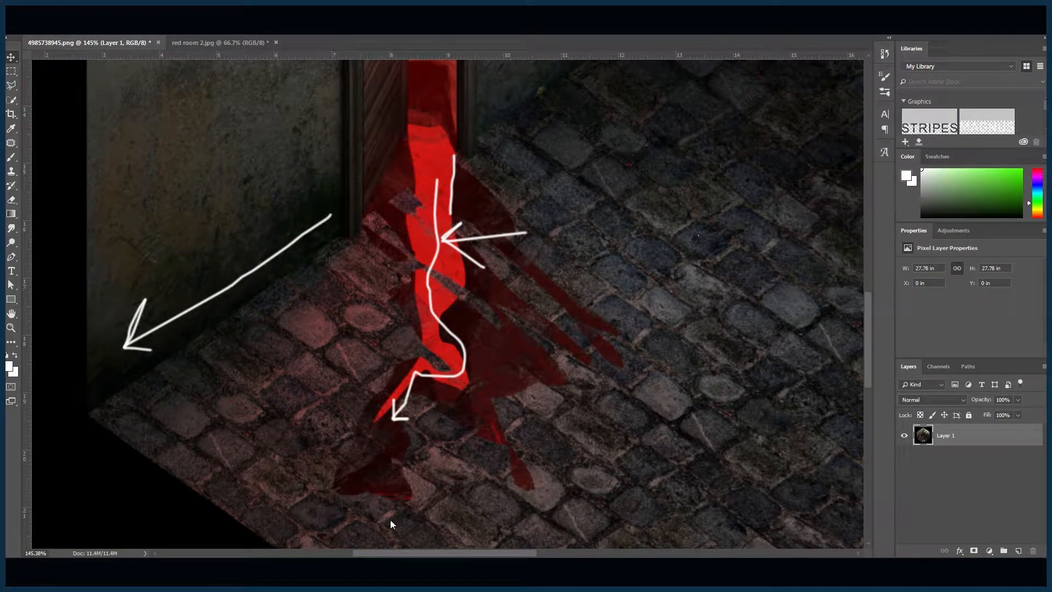
Switch to the Blender window containing the glowing red curve scene.
mouse_move(422, 567)
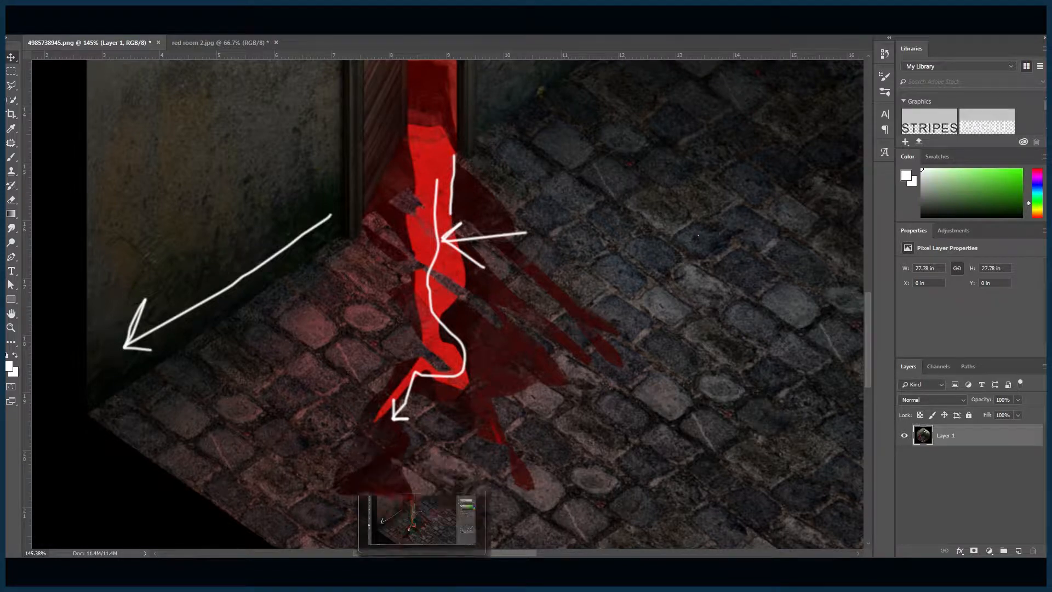
mouse_move(349, 570)
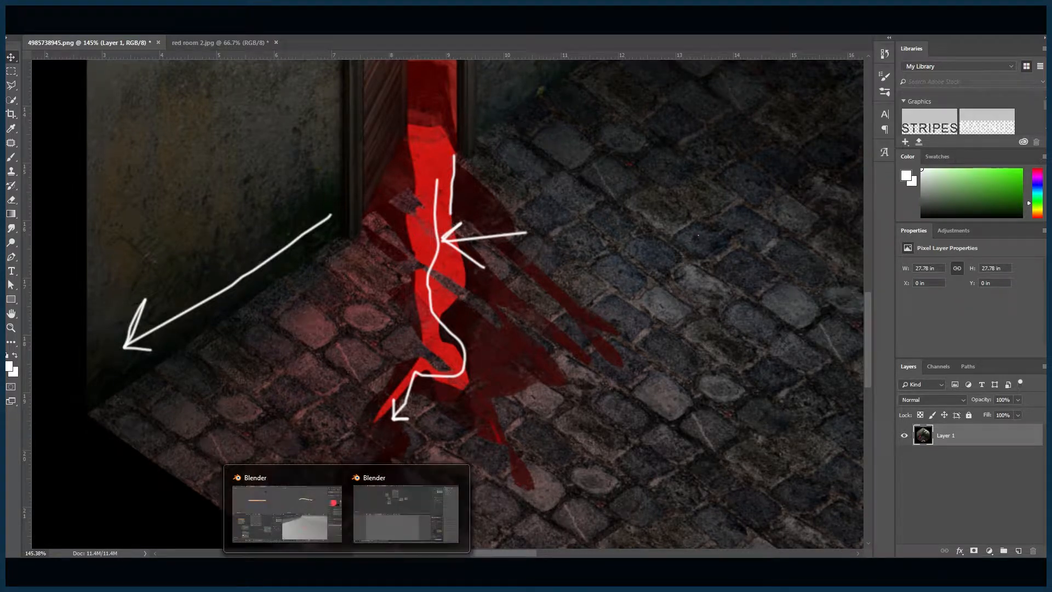
click(308, 518)
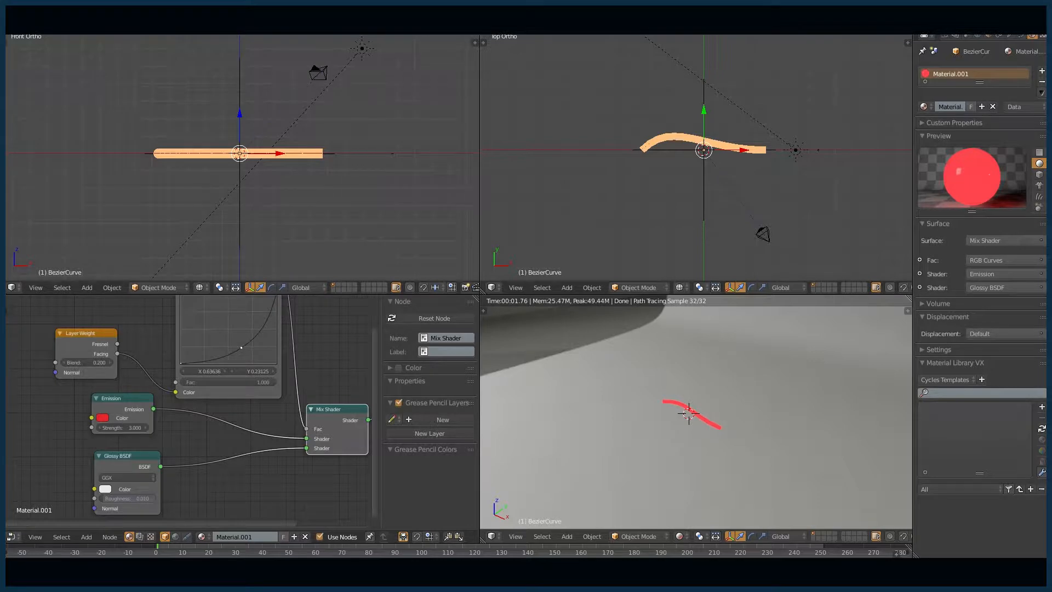
Remove the Bezier curve from the scene and add a Wall Factory masonry wall at the centre.
click(680, 536)
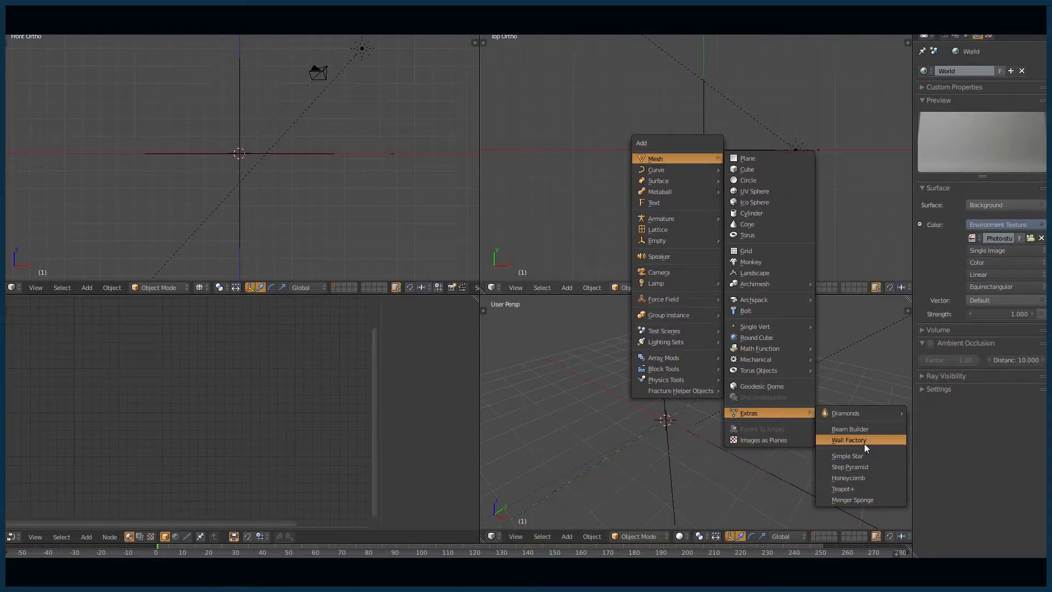
click(865, 444)
scroll(697, 405, down, 5)
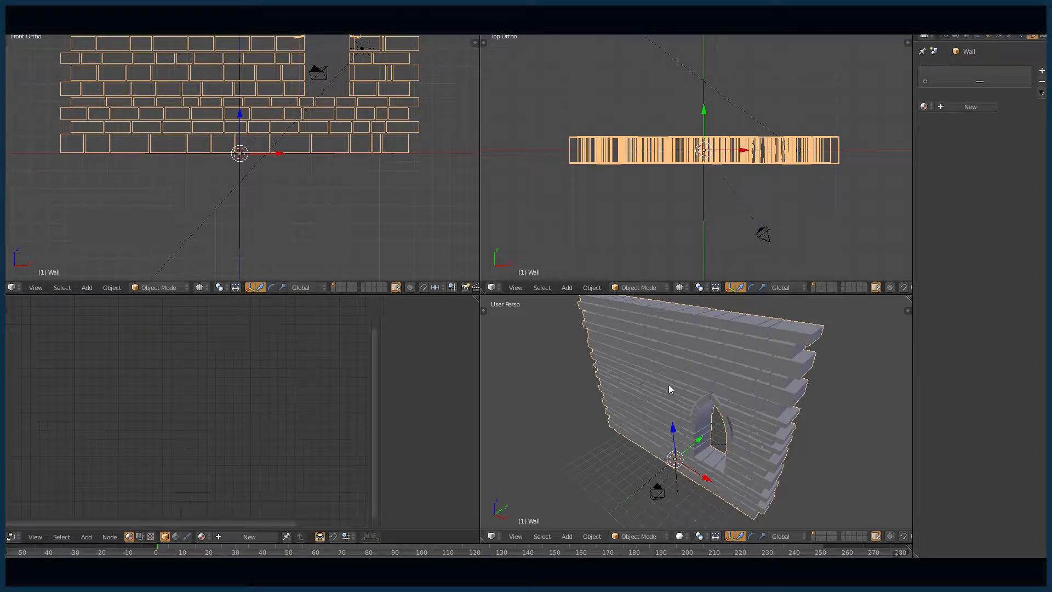
scroll(754, 167, up, 4)
scroll(754, 167, down, 2)
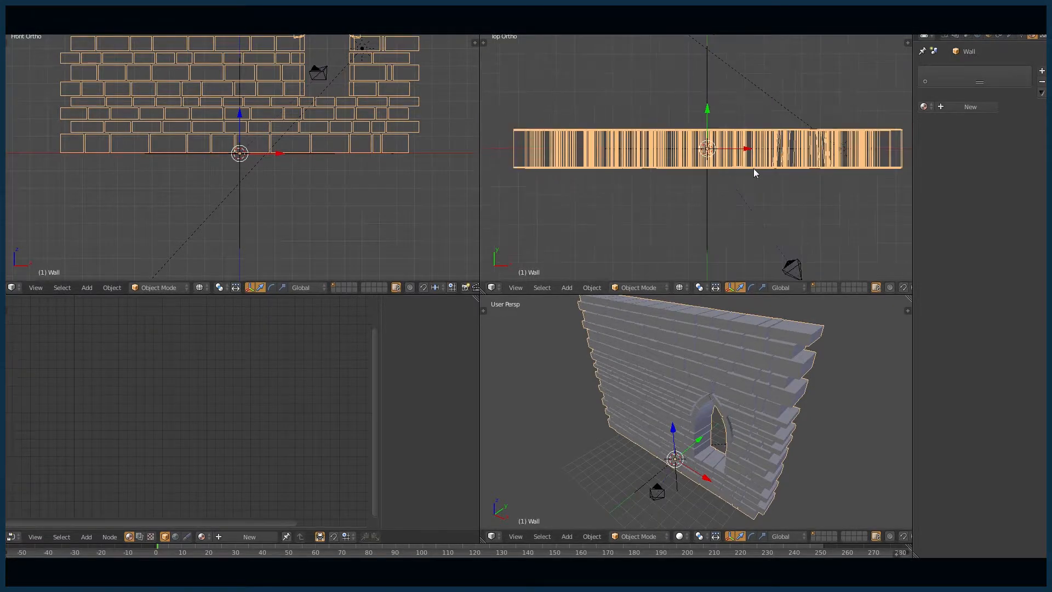
scroll(280, 122, down, 2)
shift+middle_drag(334, 100, 305, 166)
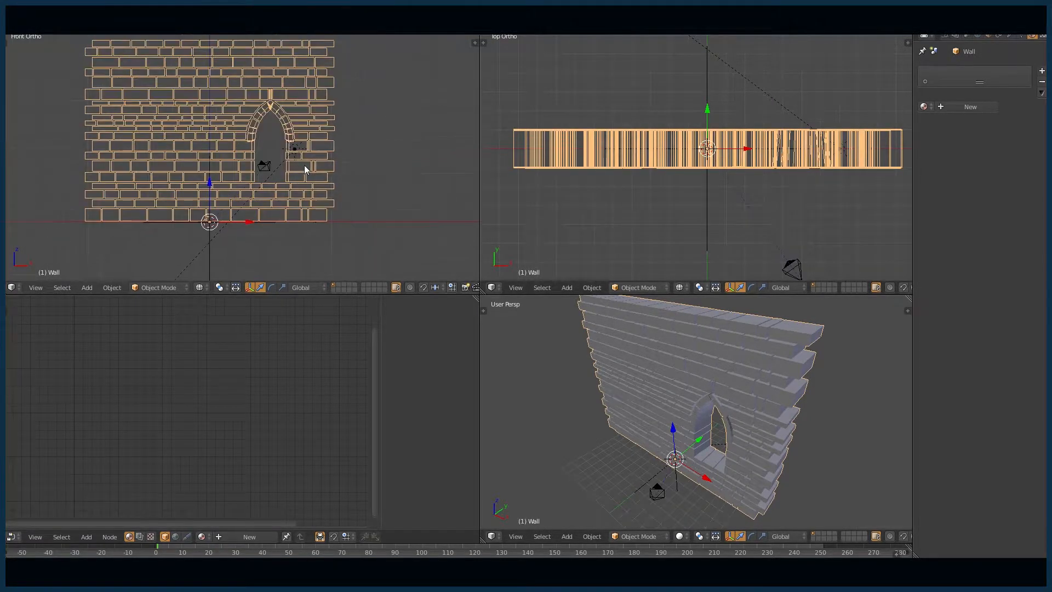
Disable Opening(s) in the Add a Masonry Wall settings so the wall is built without a window.
key(t)
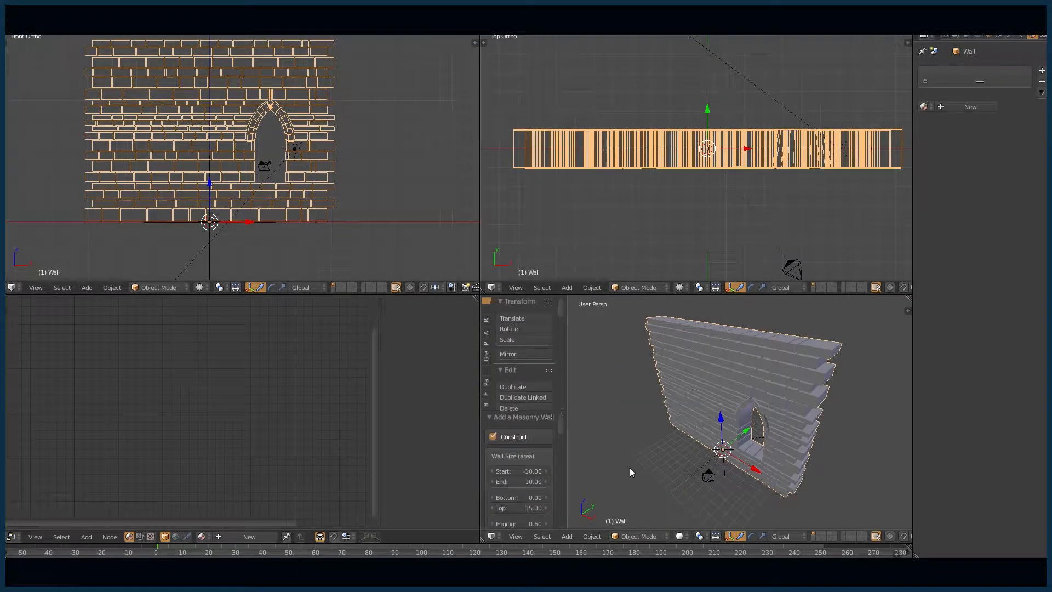
key(shift+space)
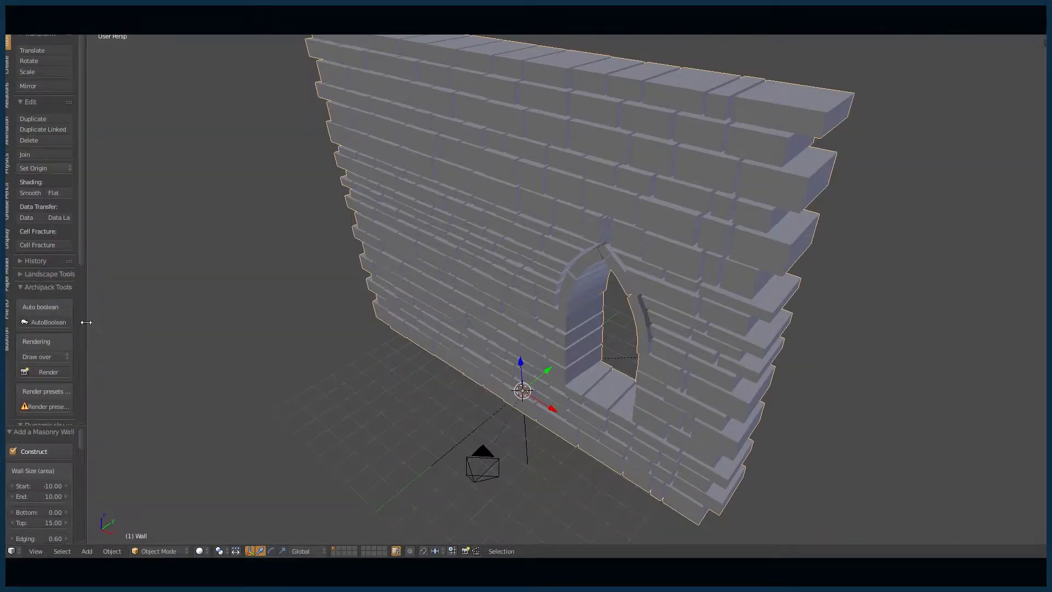
drag(87, 323, 177, 326)
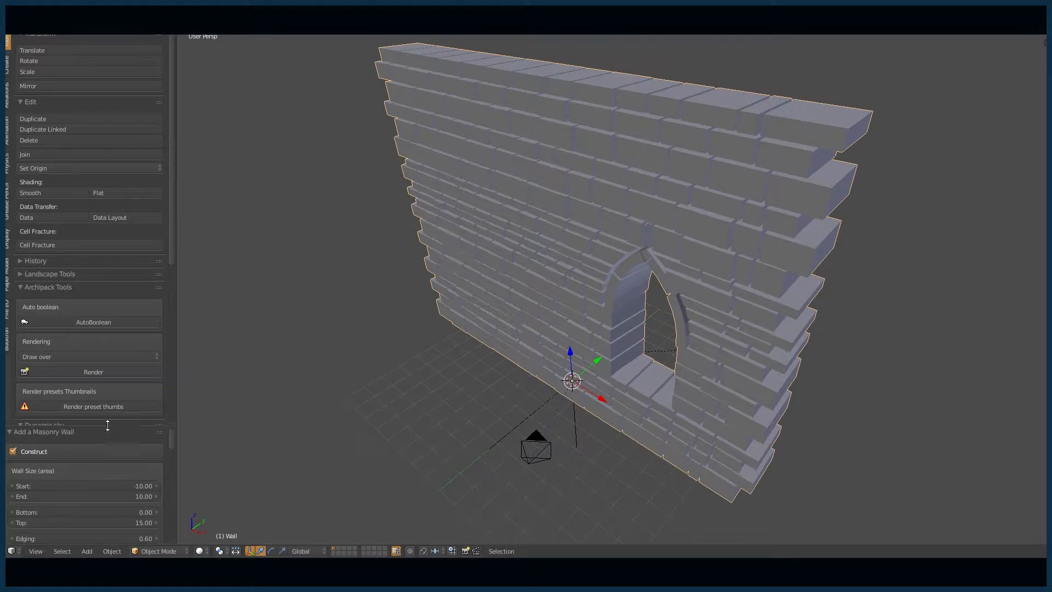
drag(107, 426, 113, 218)
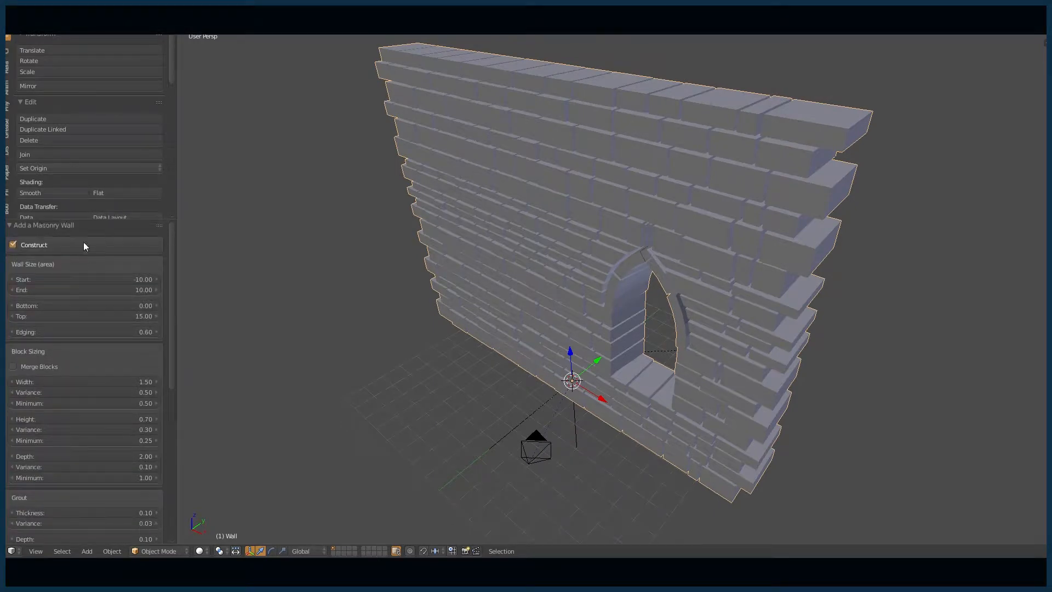
scroll(94, 366, down, 10)
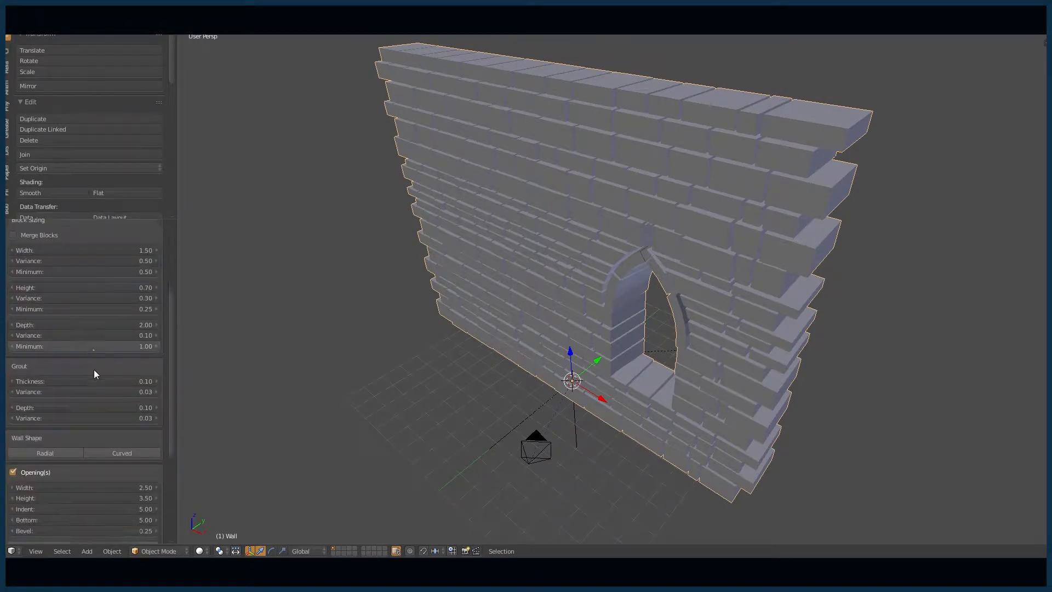
click(14, 363)
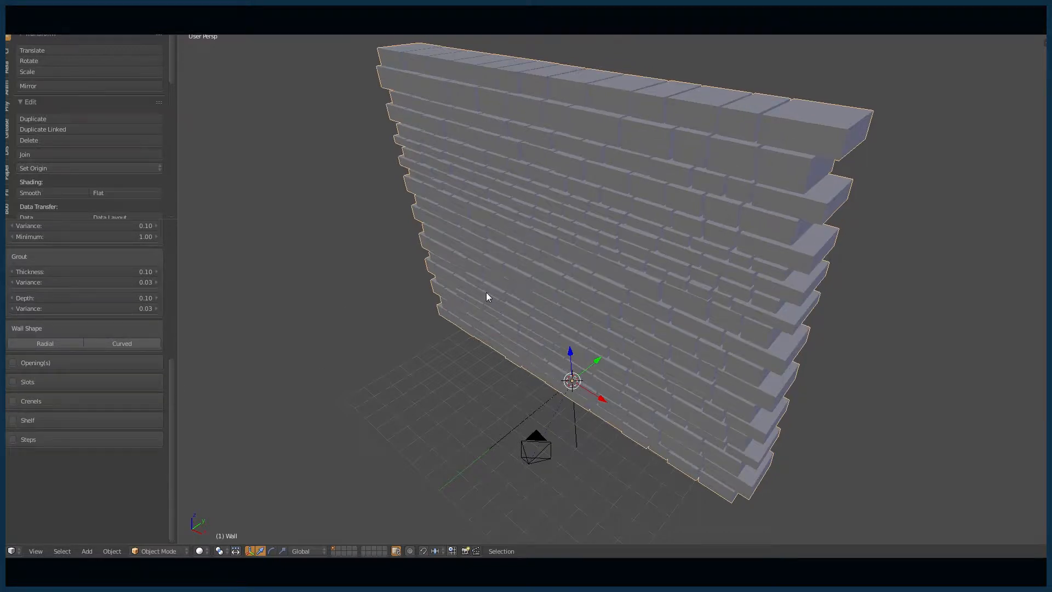
key(ctrl+Up)
key(t)
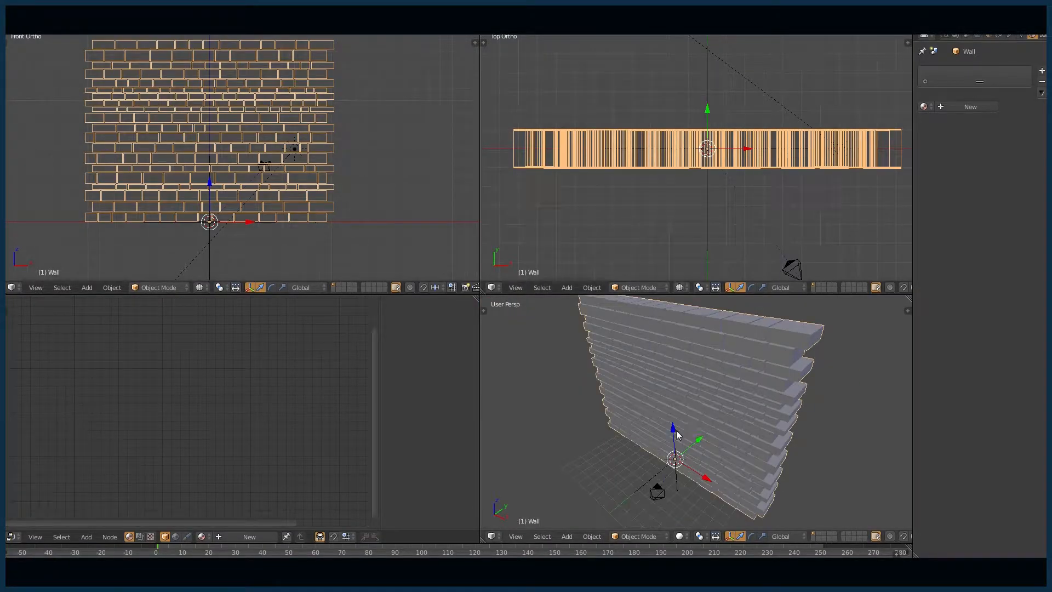
Turn the empty node editor into a right orthographic 3D view and rotate the wall to lie flat.
scroll(268, 155, down, 2)
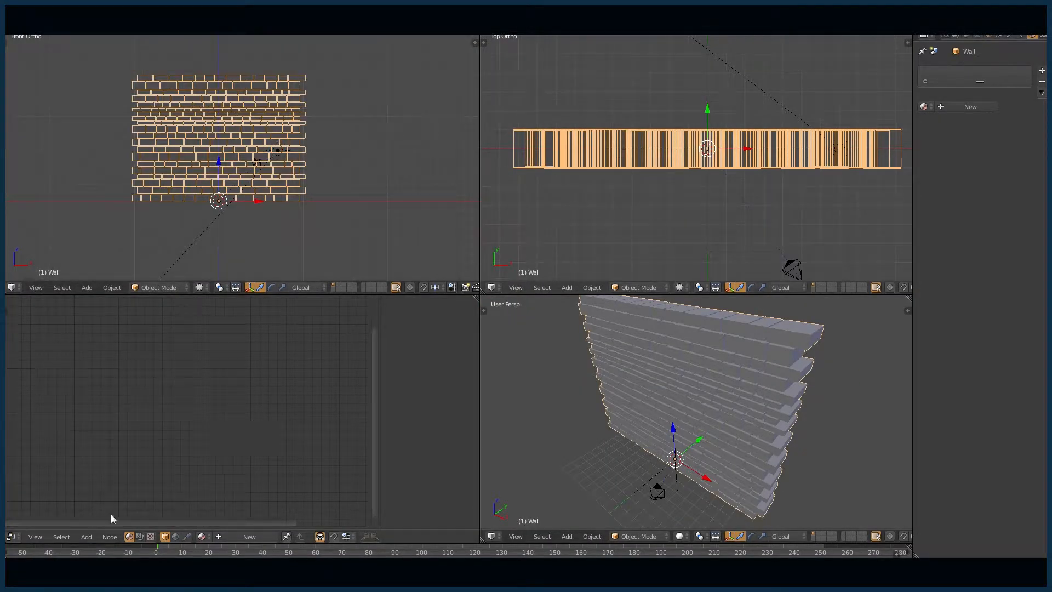
click(10, 540)
click(49, 525)
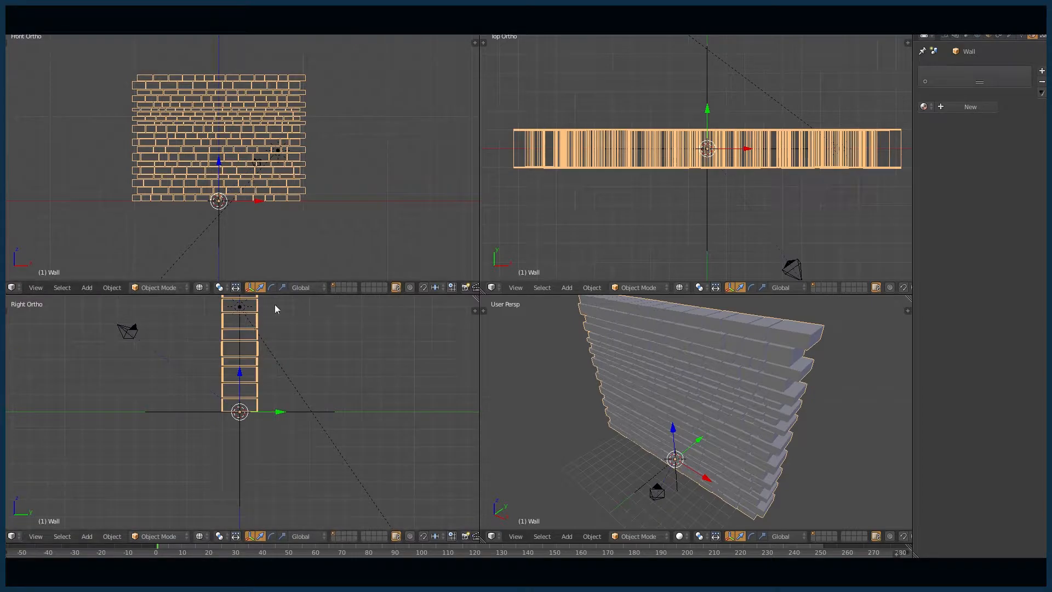
key(r)
key(Return)
Scale the flat wall thinner along Z and move it along Y to centre it on the scene origin.
key(s)
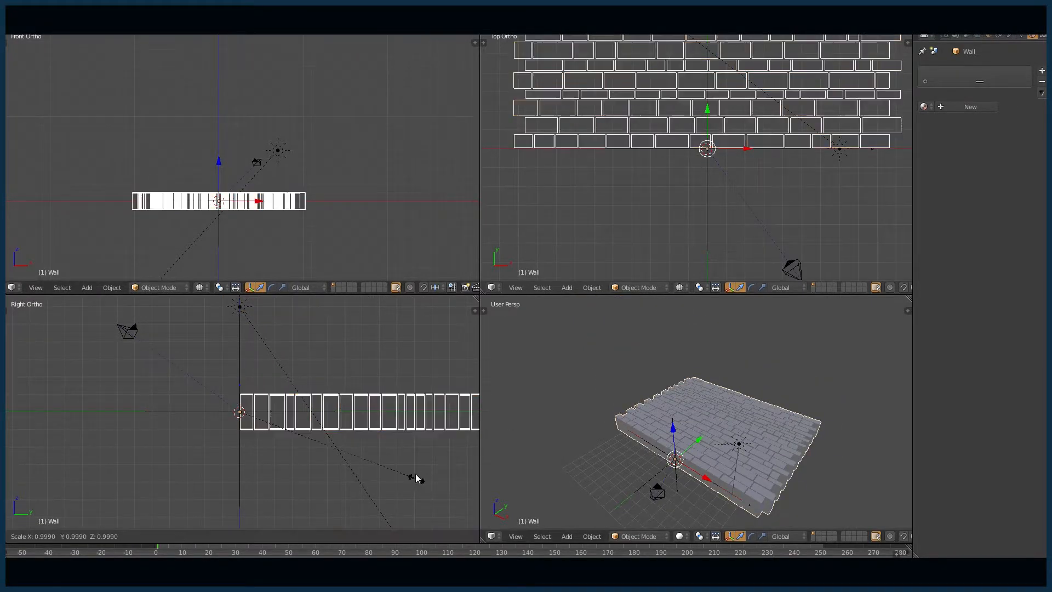
key(z)
key(Return)
scroll(742, 83, down, 3)
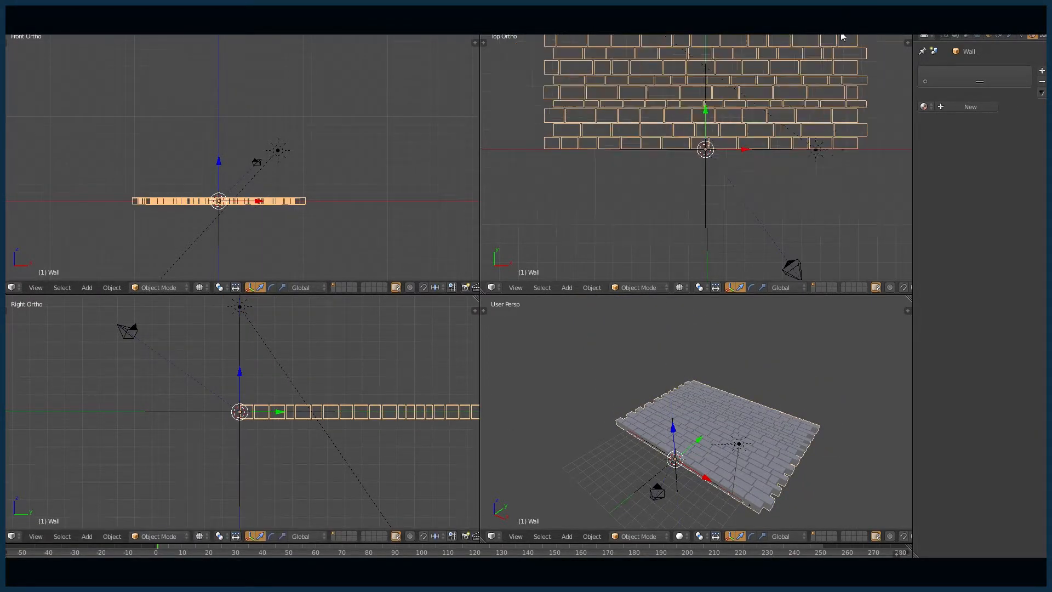
key(g)
key(y)
key(Return)
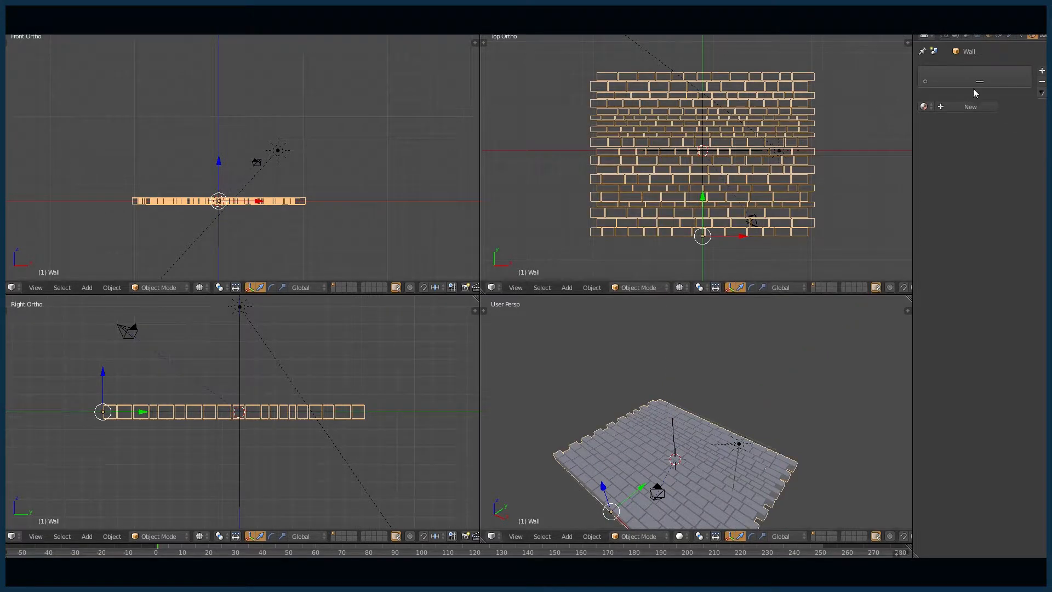
Add a Bevel modifier to the flattened wall and set it to 3 segments to round the stones.
click(1013, 36)
click(989, 70)
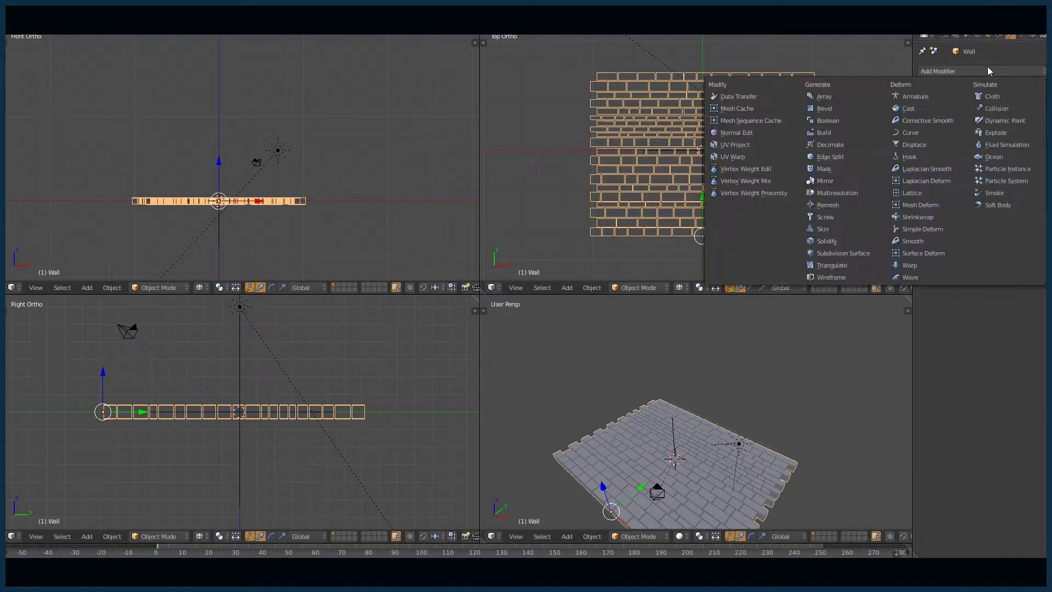
click(827, 110)
middle_drag(669, 399, 679, 421)
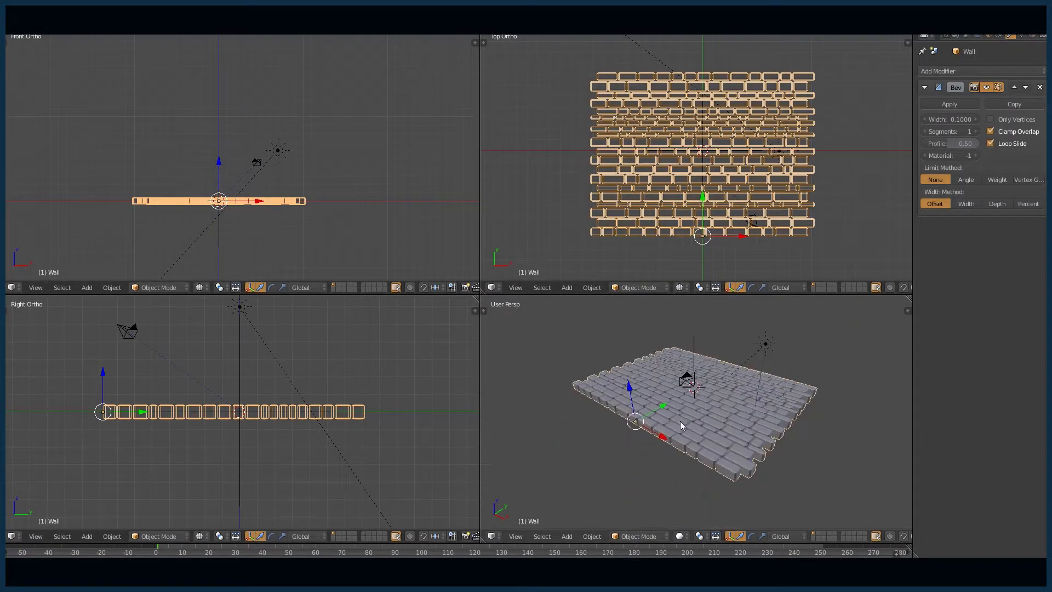
scroll(690, 439, up, 4)
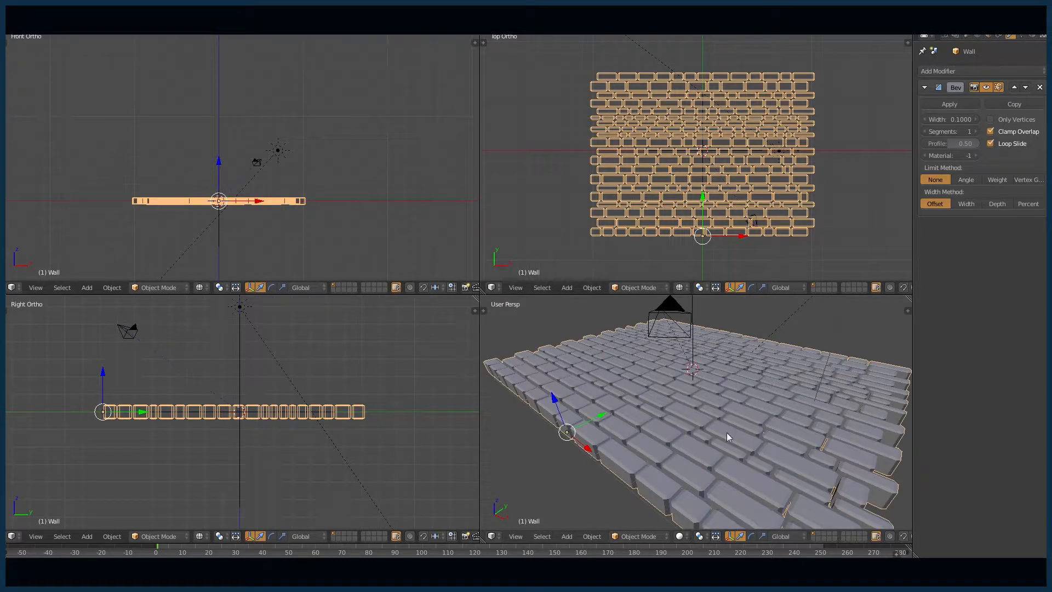
click(976, 132)
click(976, 132)
mouse_move(705, 438)
middle_down()
mouse_move(670, 419)
mouse_move(686, 436)
middle_up()
Add a plane at the scene centre and scale it up until it extends beyond the whole cobblestone wall.
scroll(249, 421, up, 3)
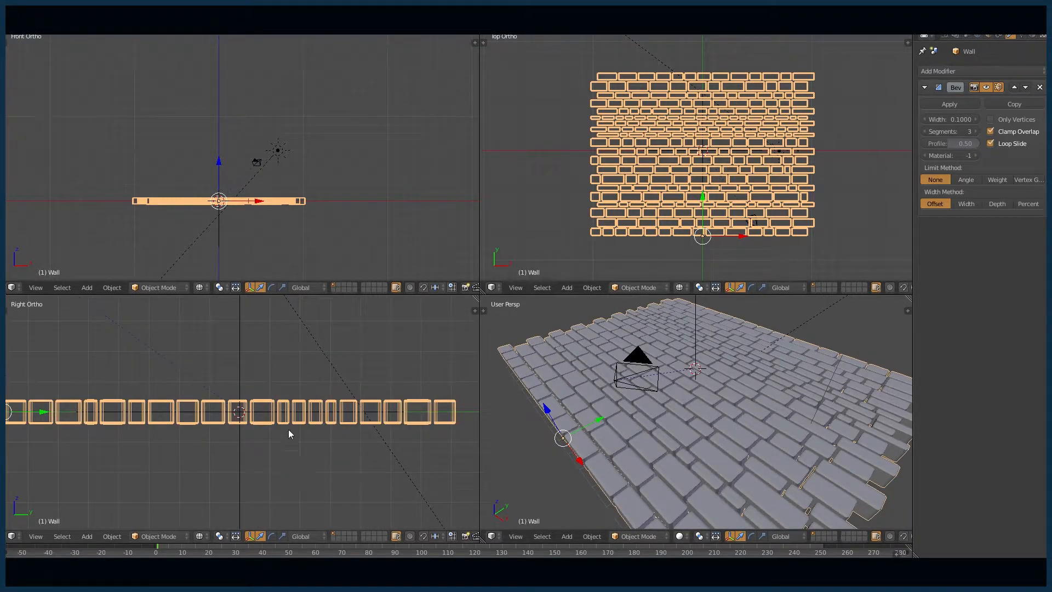
key(shift+a)
mouse_move(281, 324)
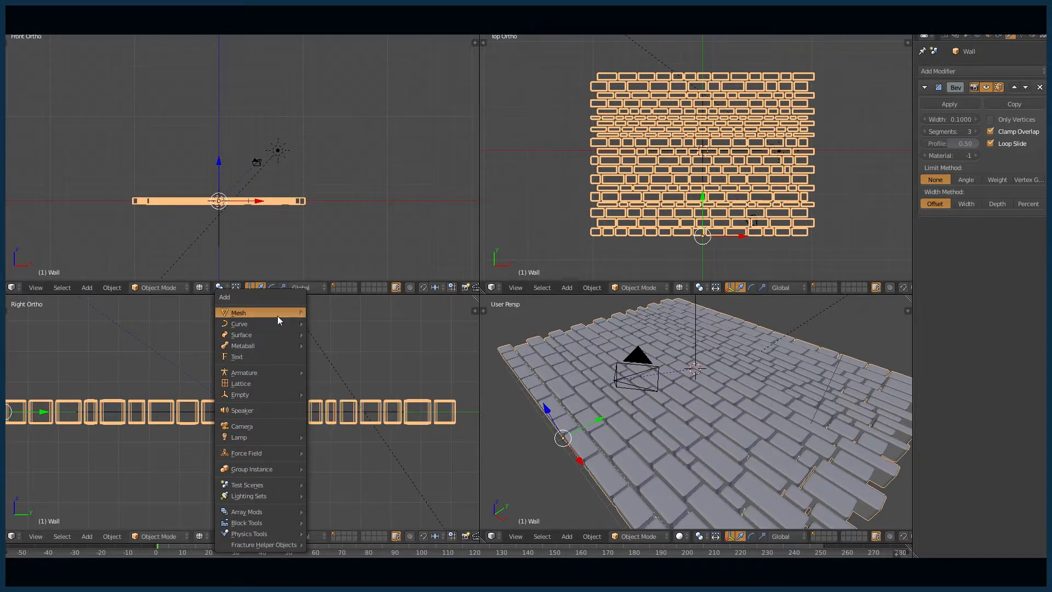
click(349, 30)
key(s)
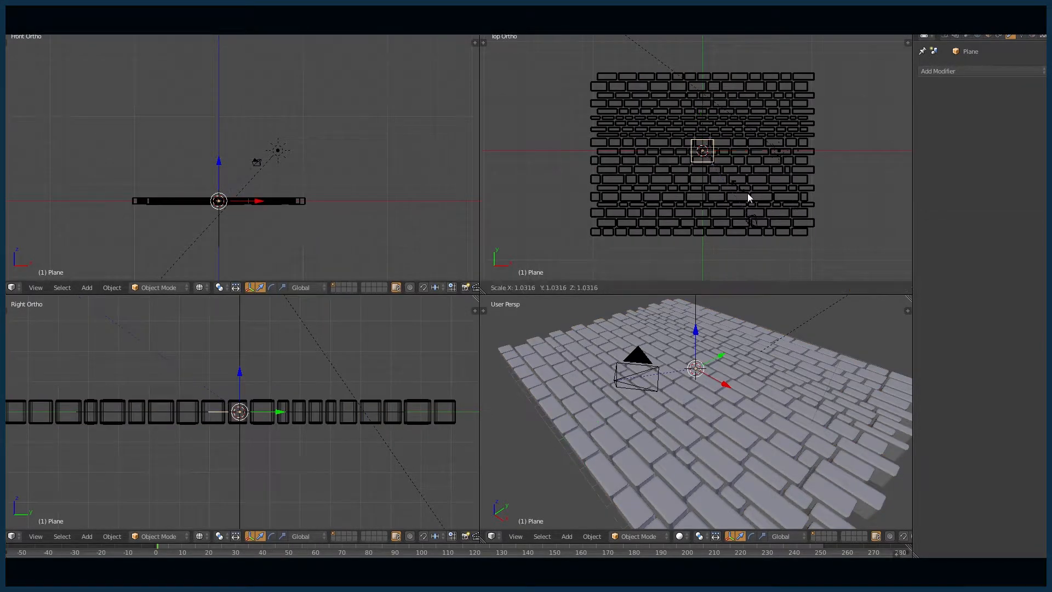
click(769, 82)
Raise the large plane about 0.2 along Z so it fills the gaps just below the stone tops.
key(g)
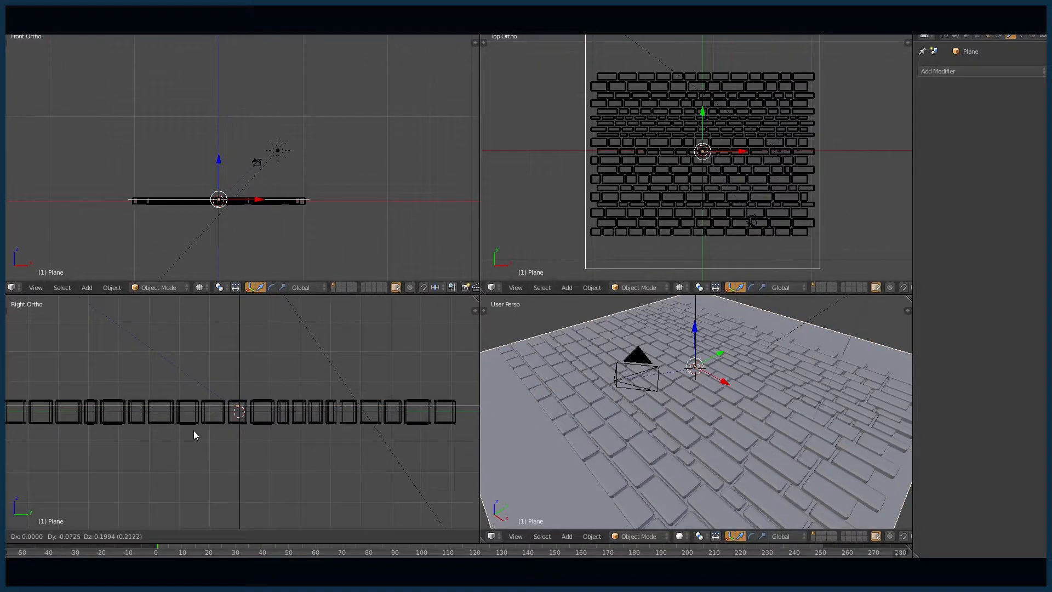
key(z)
click(193, 430)
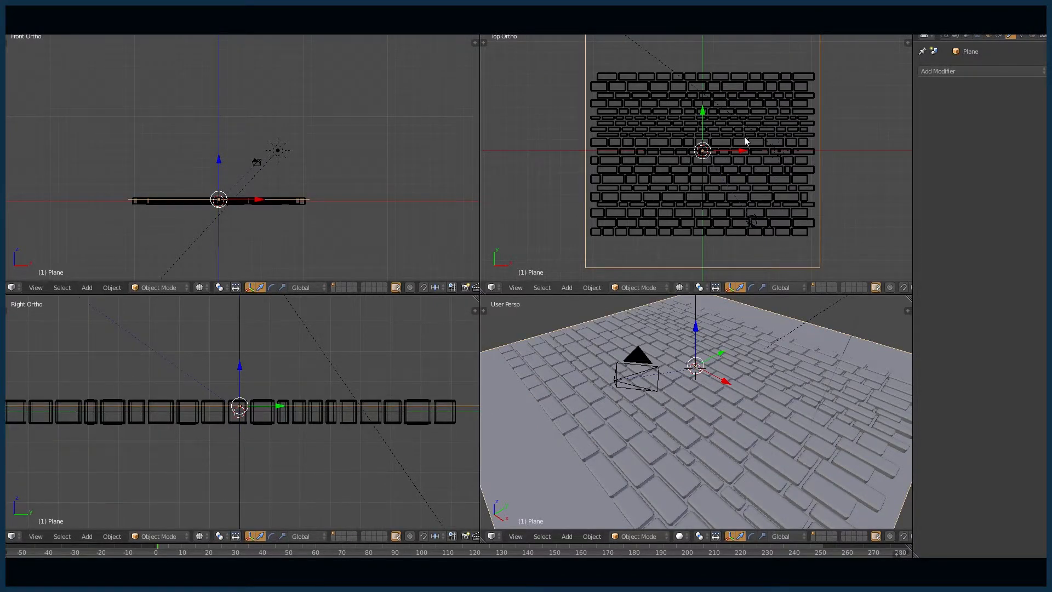
Add a second plane at the scene centre and scale it up to a small square patch covering the middle stones.
key(shift+a)
click(798, 138)
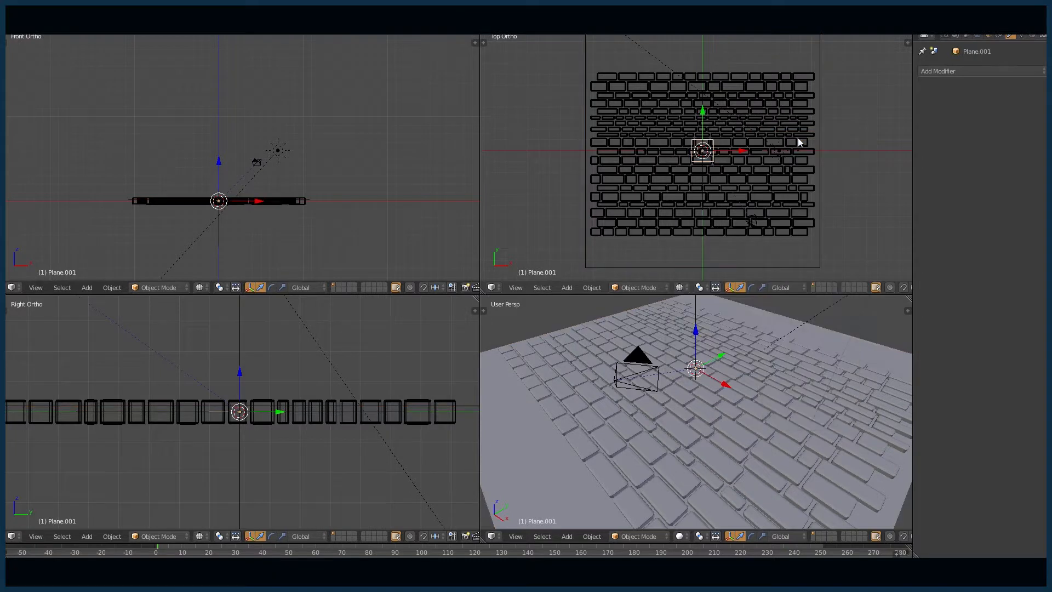
key(s)
click(762, 228)
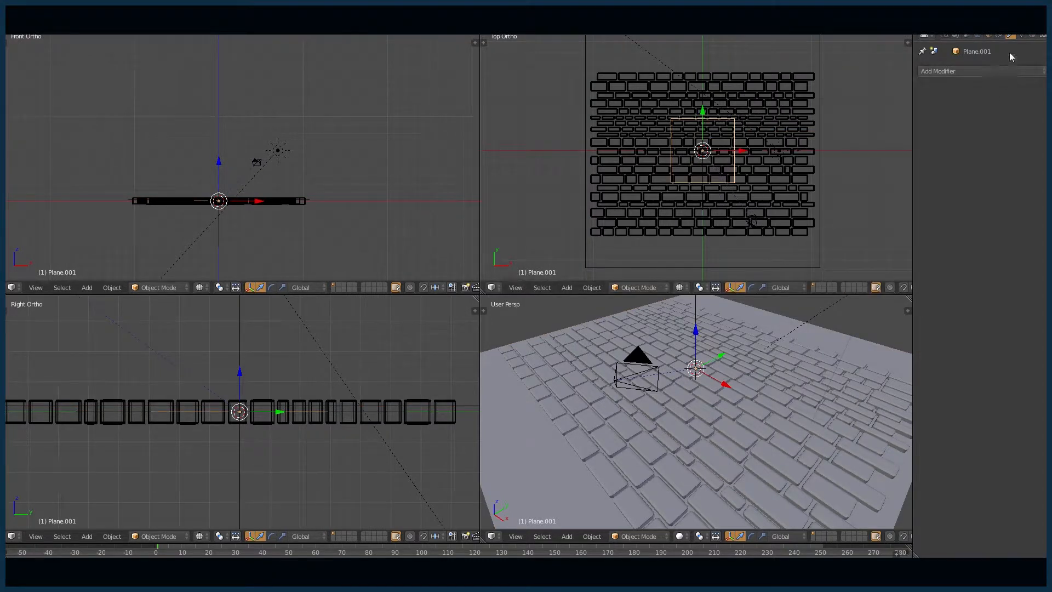
Give the small plane a new material with a red Diffuse BSDF colour, about R 0.8 and G 0.
click(1033, 35)
click(968, 106)
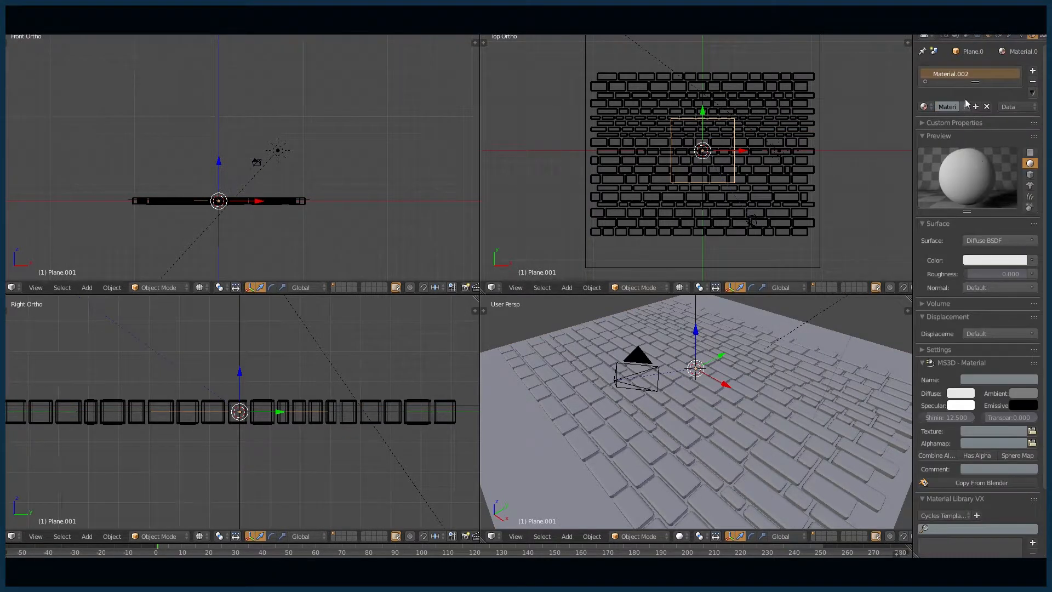
click(993, 261)
drag(991, 158, 970, 183)
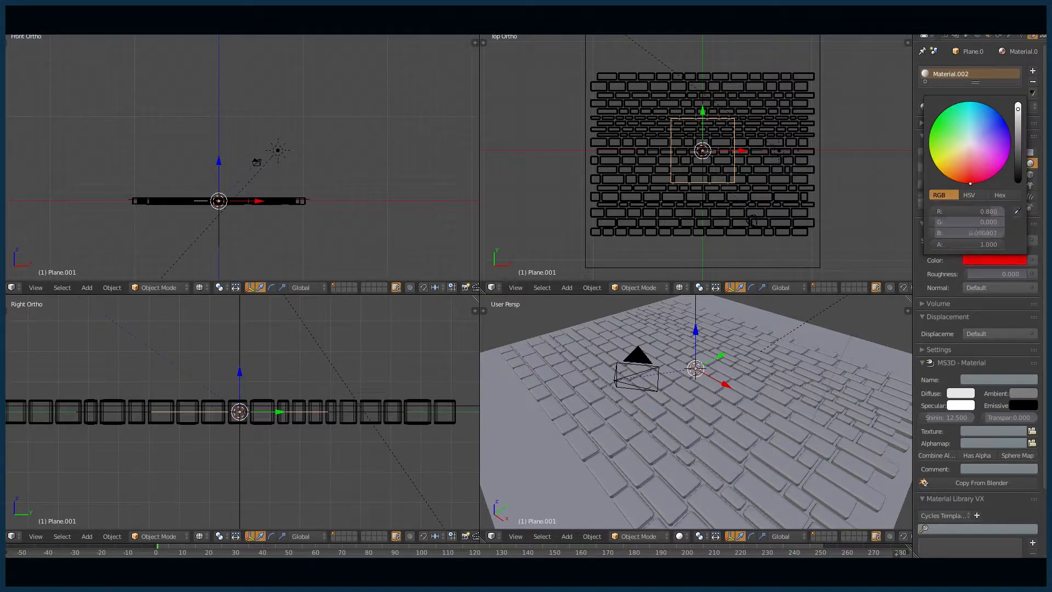
Raise the small red plane about 0.27 along Z, slightly above the large ground plane.
scroll(252, 252, up, 4)
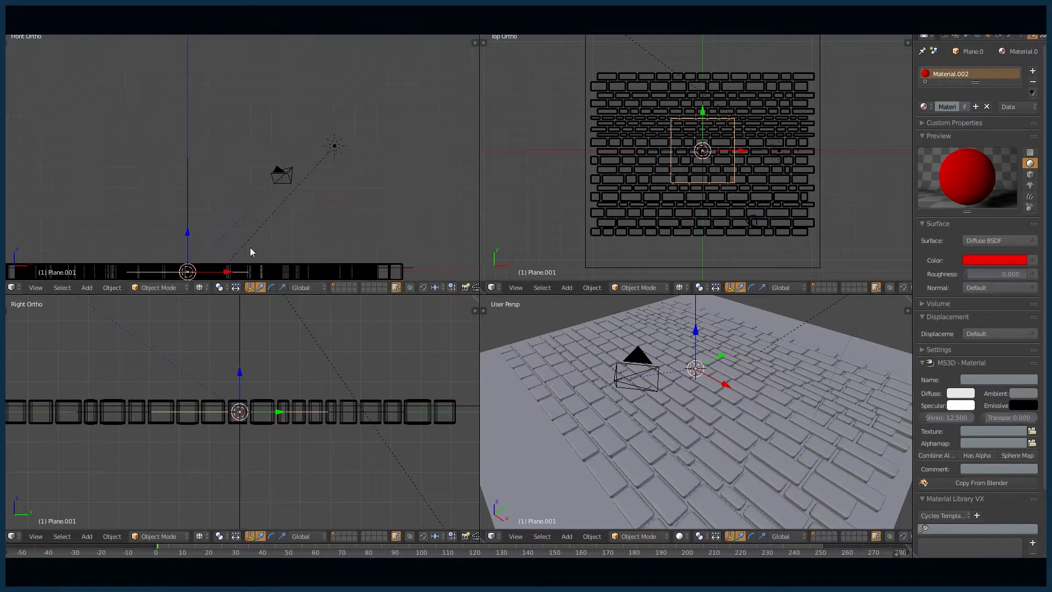
key(g)
key(z)
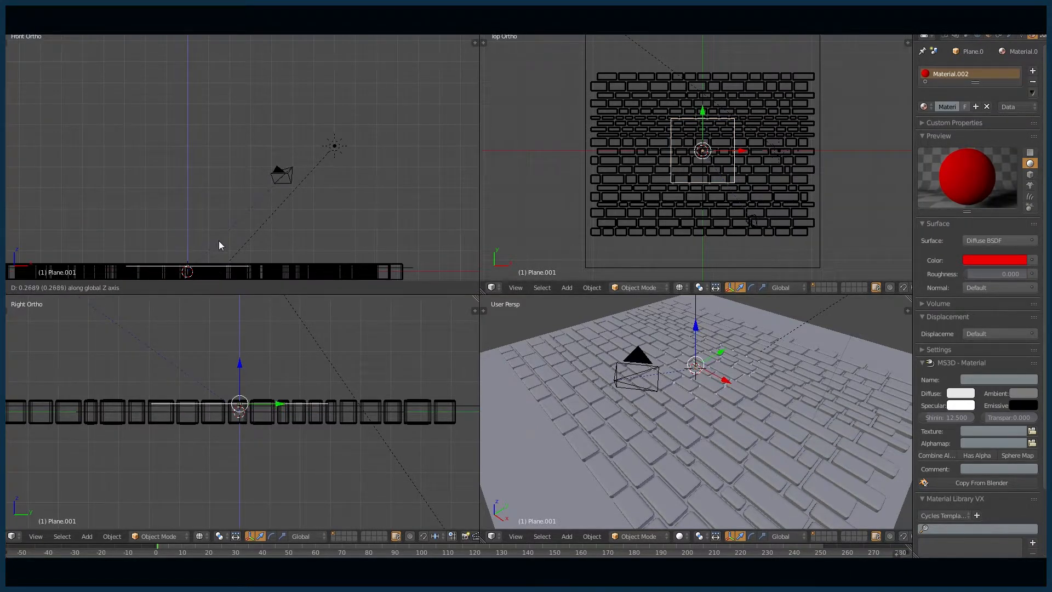
click(221, 241)
Set the MS3D material's Diffuse colour to red so the small plane shows red in the 3D view.
click(956, 393)
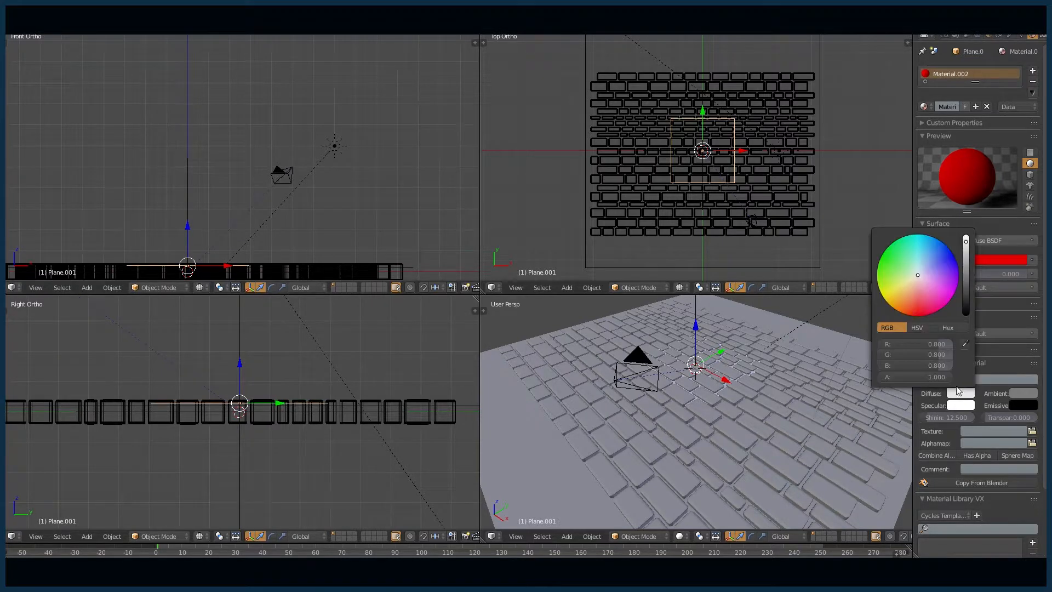
drag(918, 275, 917, 305)
middle_drag(689, 345, 695, 380)
scroll(708, 397, up, 7)
scroll(713, 403, down, 6)
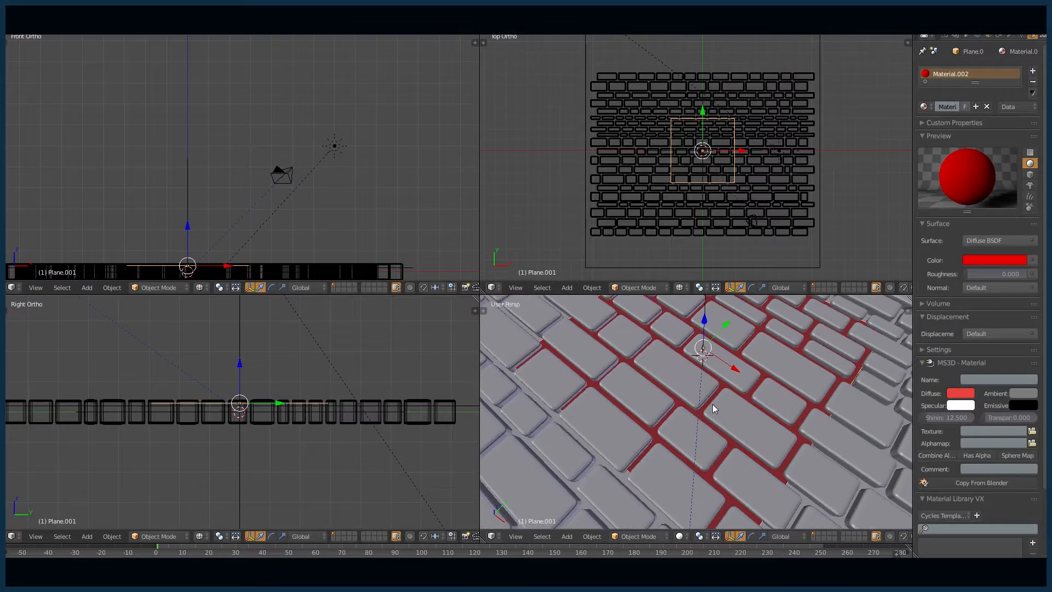
Add a Catmull-Clark Subdivision Surface modifier to the small red plane to round its outline.
key(Tab)
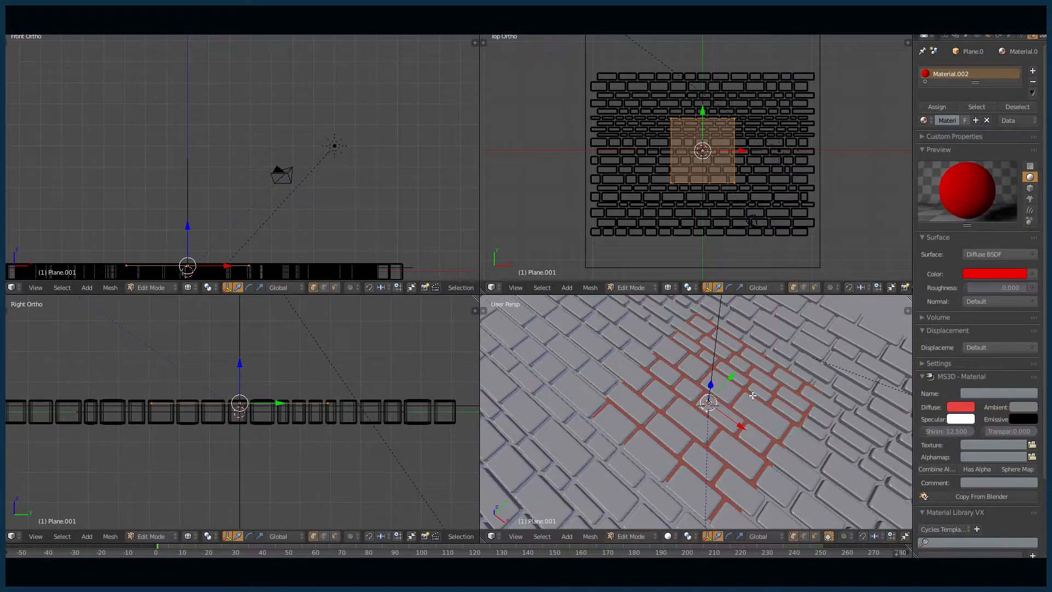
key(Tab)
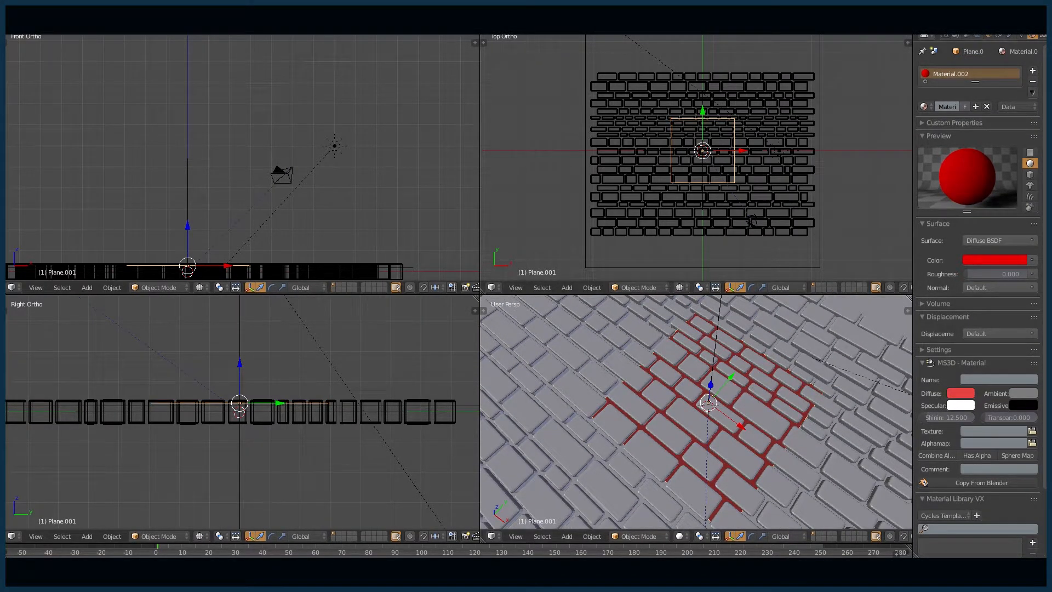
key(Tab)
click(1012, 35)
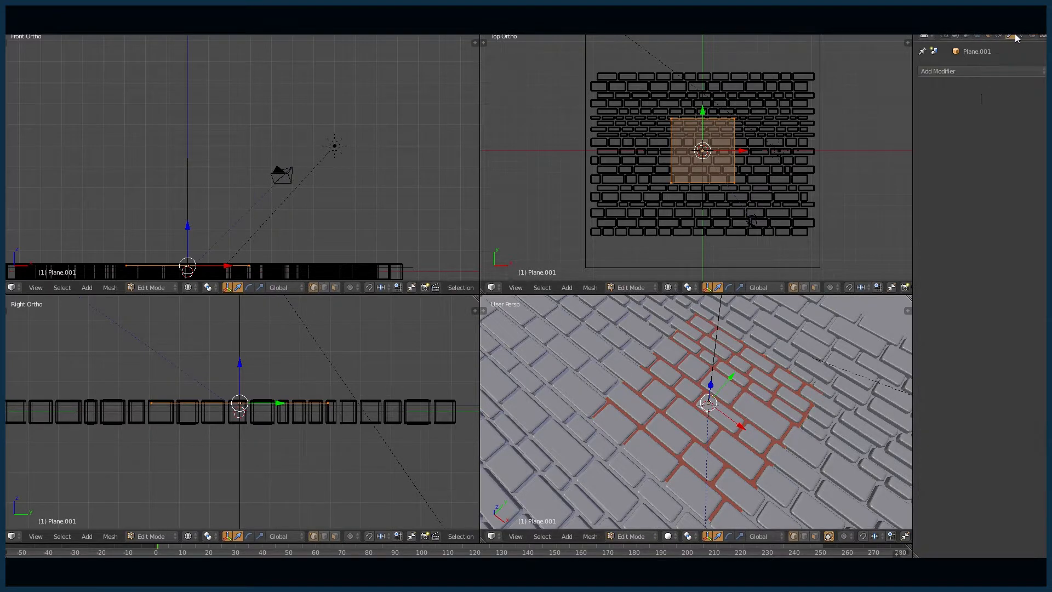
click(972, 72)
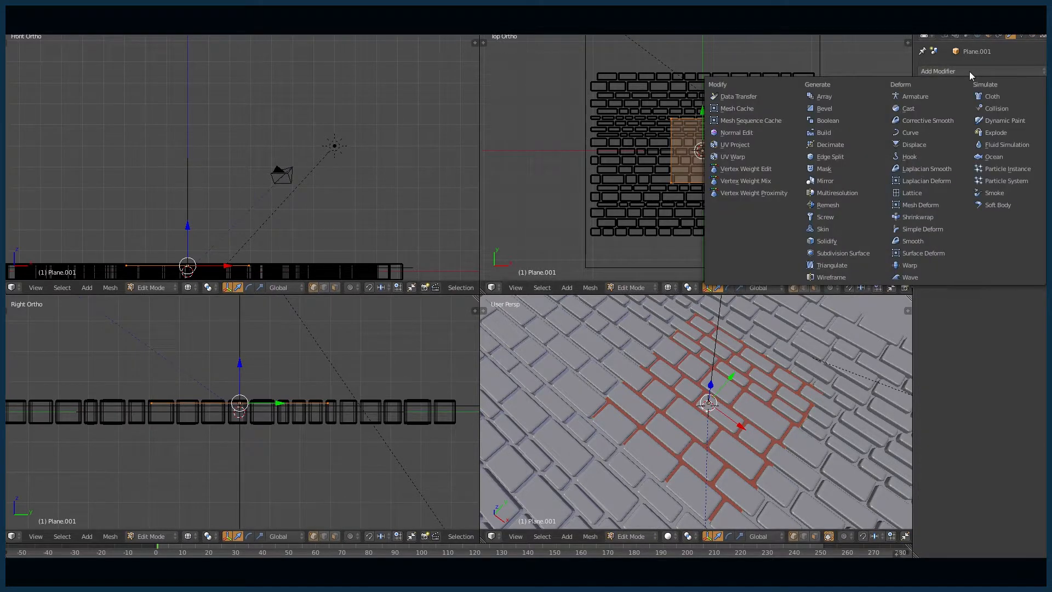
click(844, 254)
scroll(708, 173, up, 3)
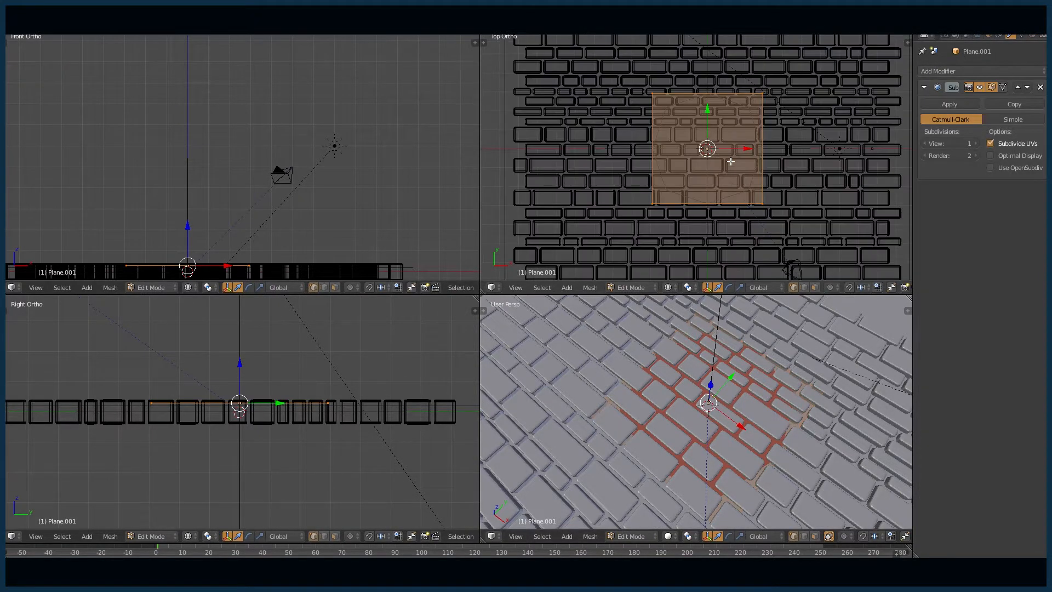
key(Tab)
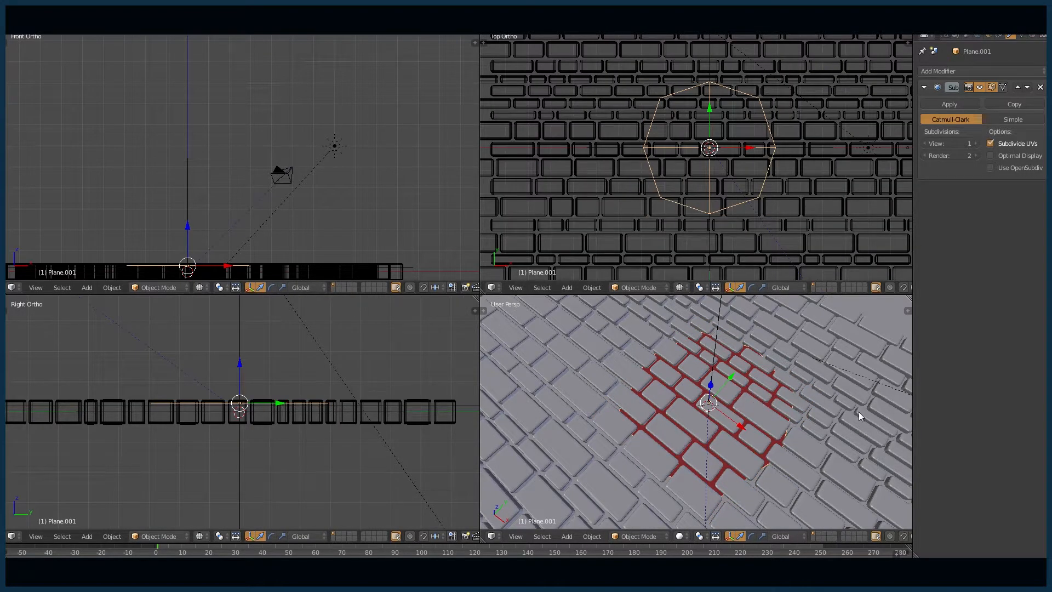
Examine how the red patch shows between the cobblestones from low, high and distant viewing angles.
middle_drag(714, 449, 727, 418)
scroll(726, 418, up, 2)
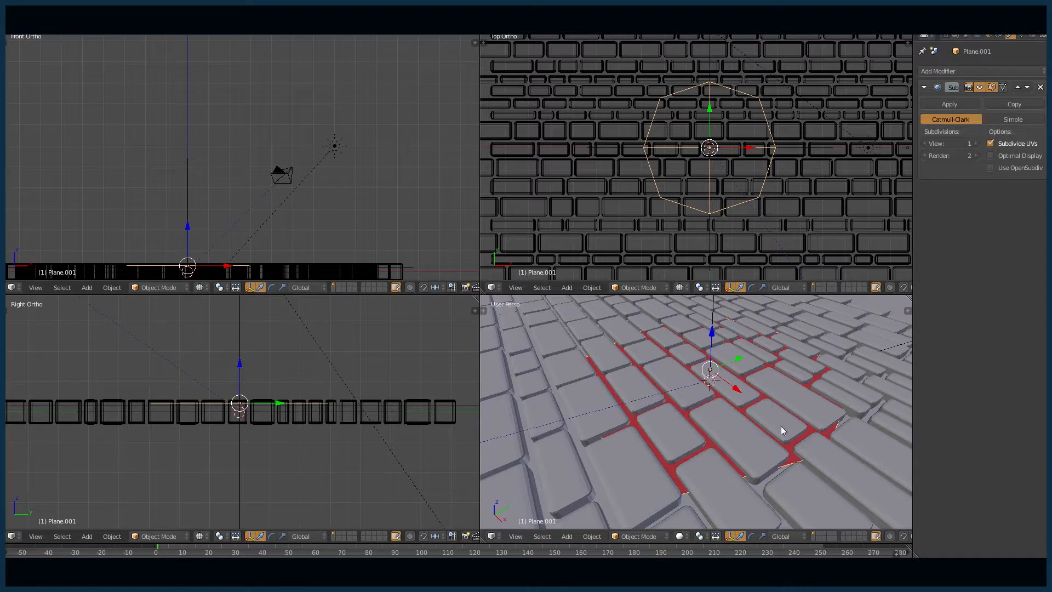
scroll(699, 465, down, 2)
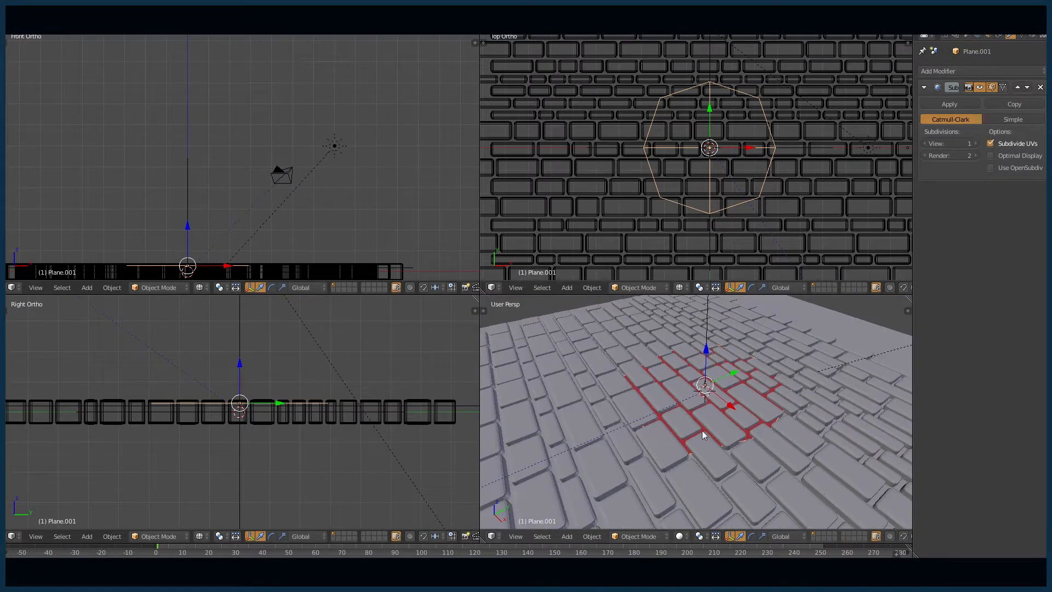
middle_drag(703, 434, 796, 448)
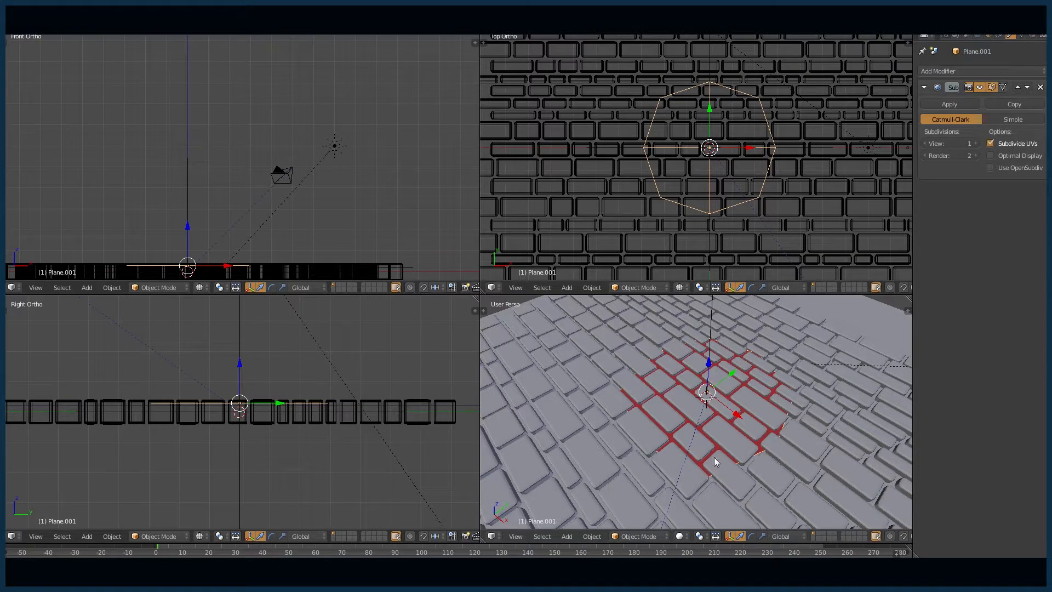
scroll(722, 376, down, 2)
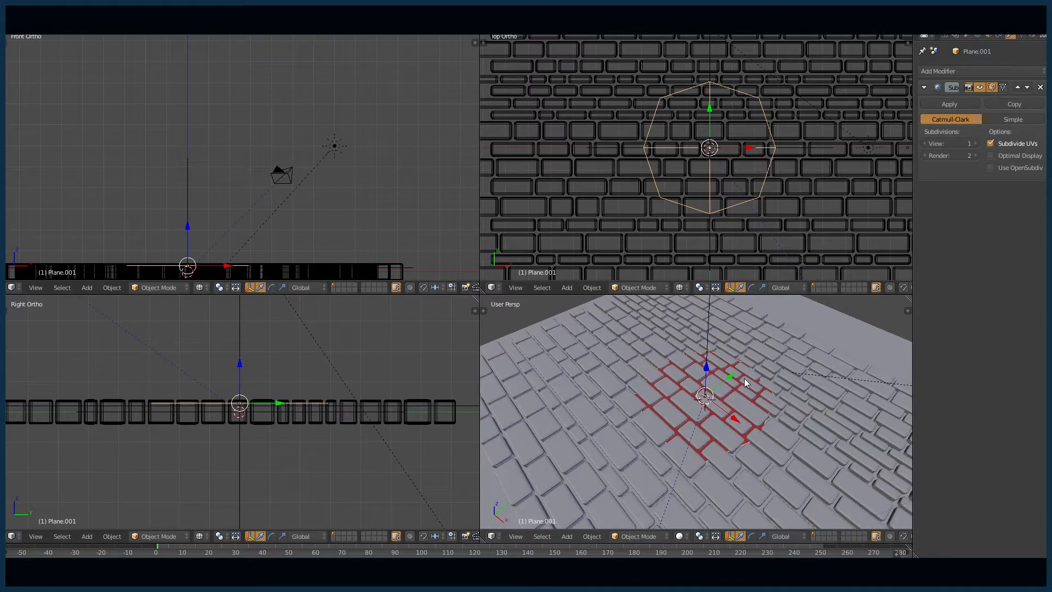
middle_drag(744, 378, 785, 380)
scroll(742, 401, down, 4)
middle_drag(722, 432, 702, 411)
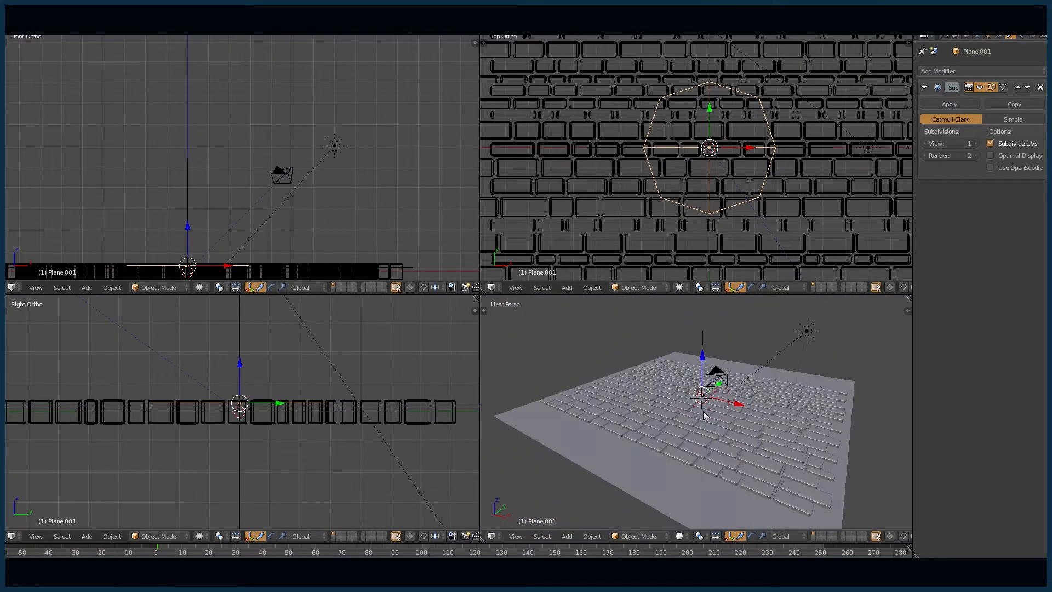
scroll(706, 421, up, 6)
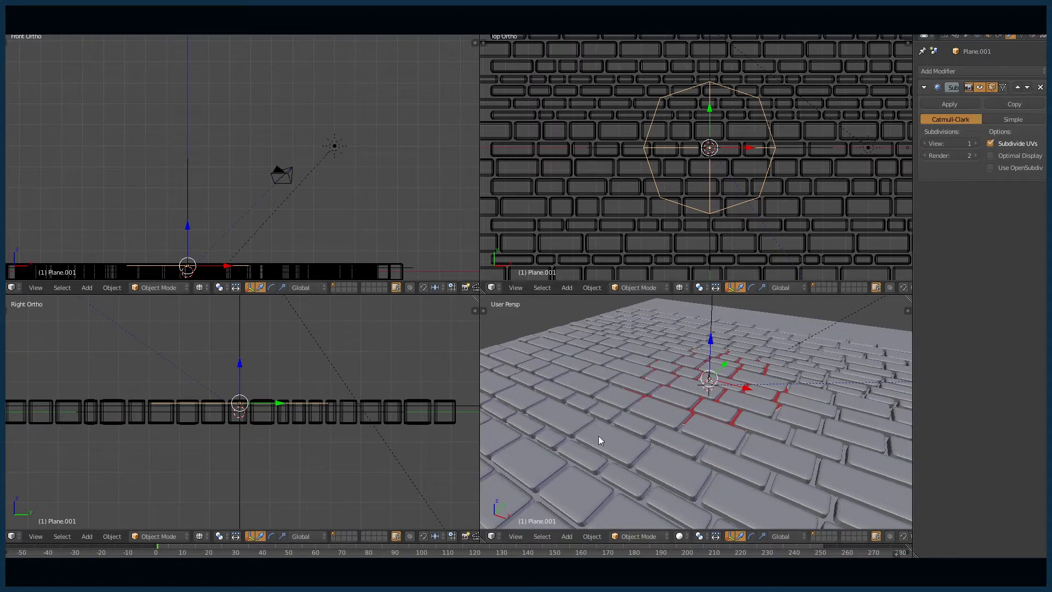
scroll(690, 436, down, 4)
middle_drag(754, 396, 735, 433)
scroll(735, 433, up, 3)
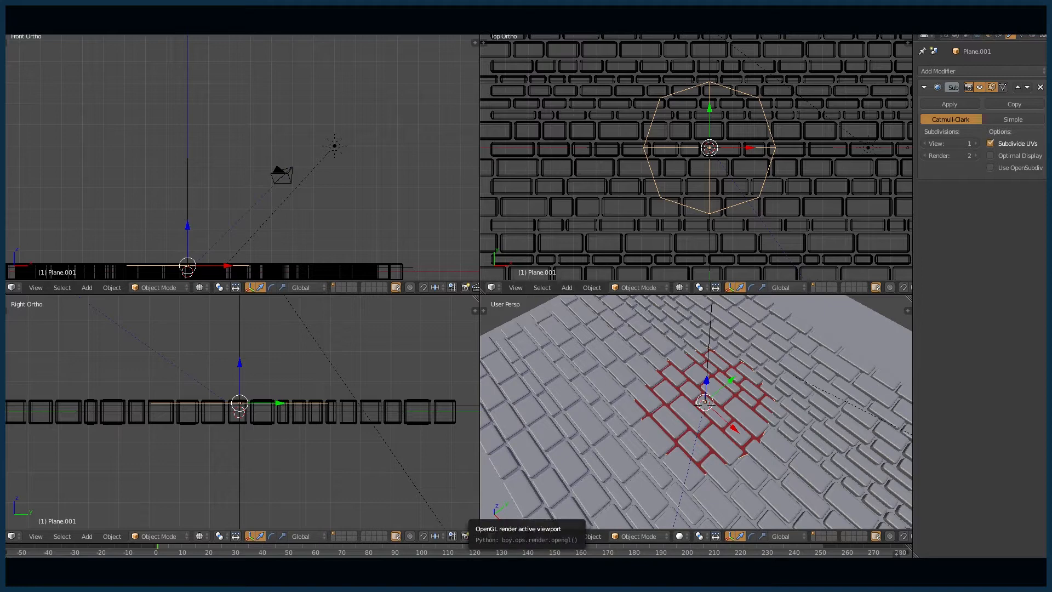
mouse_move(347, 572)
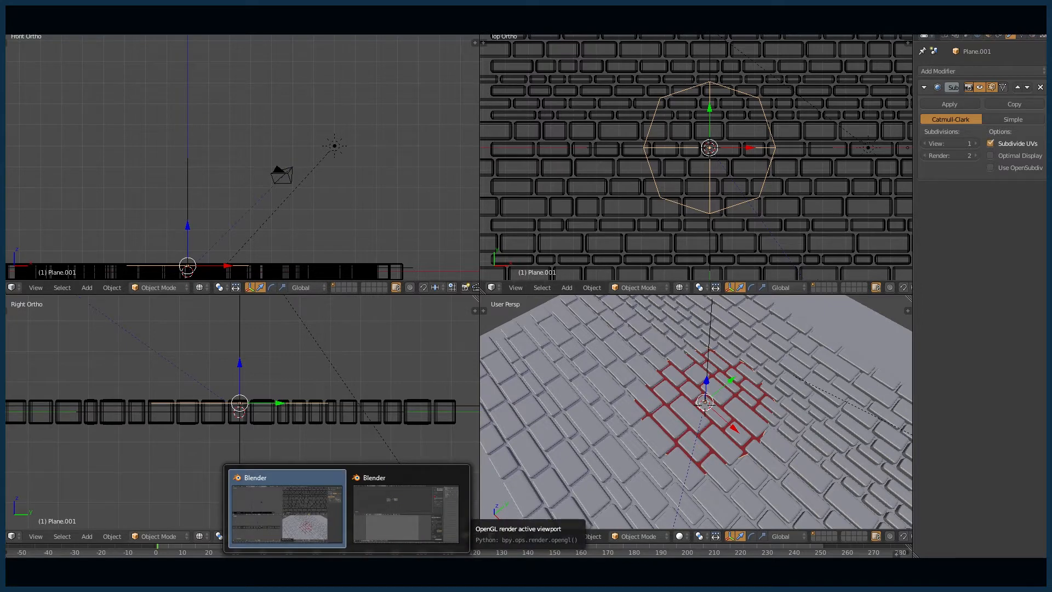